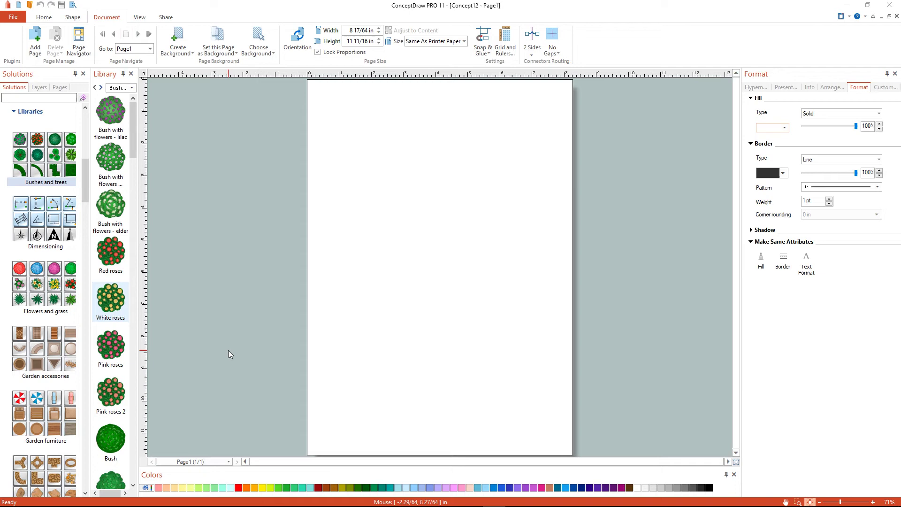
Set the document's units of measure to meters and its pre-defined metric scale to 1:100
click(15, 18)
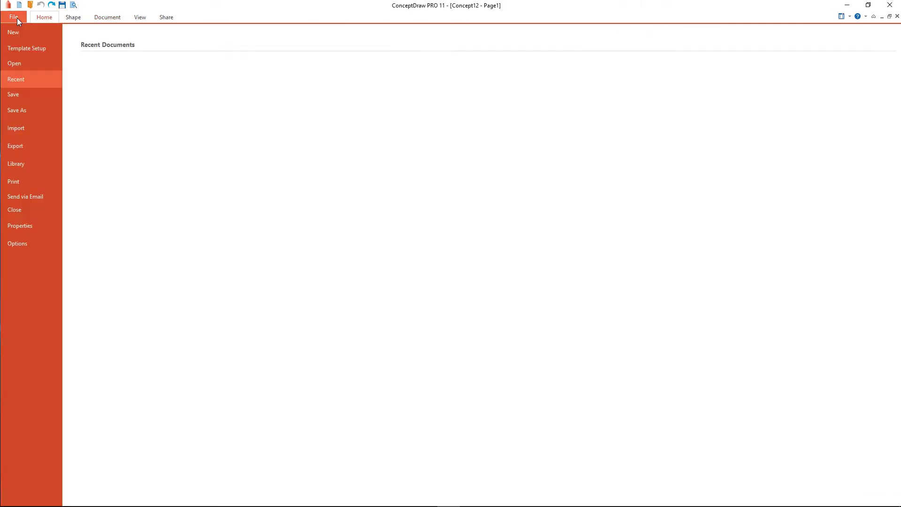
click(40, 227)
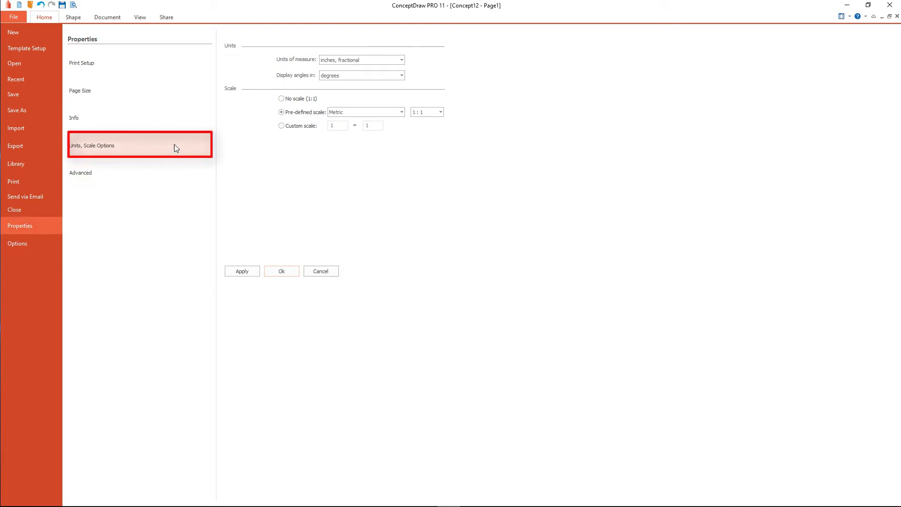
click(401, 60)
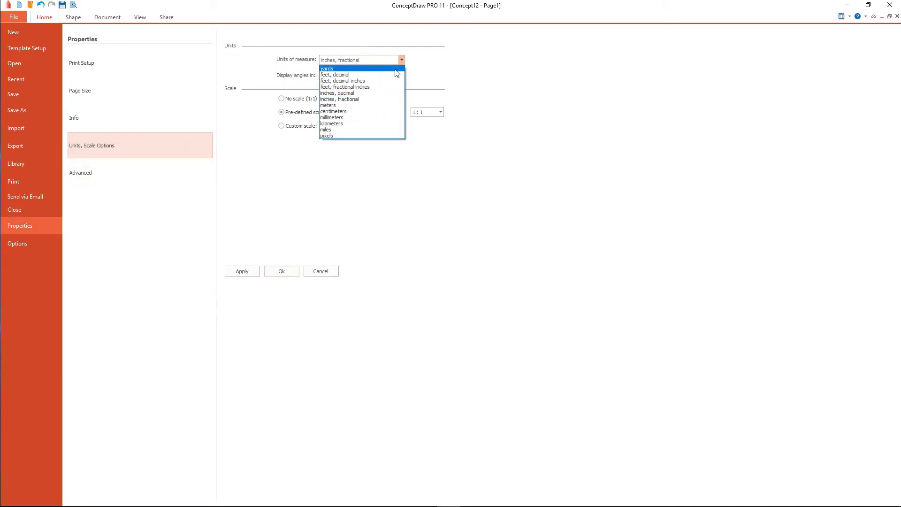
click(378, 105)
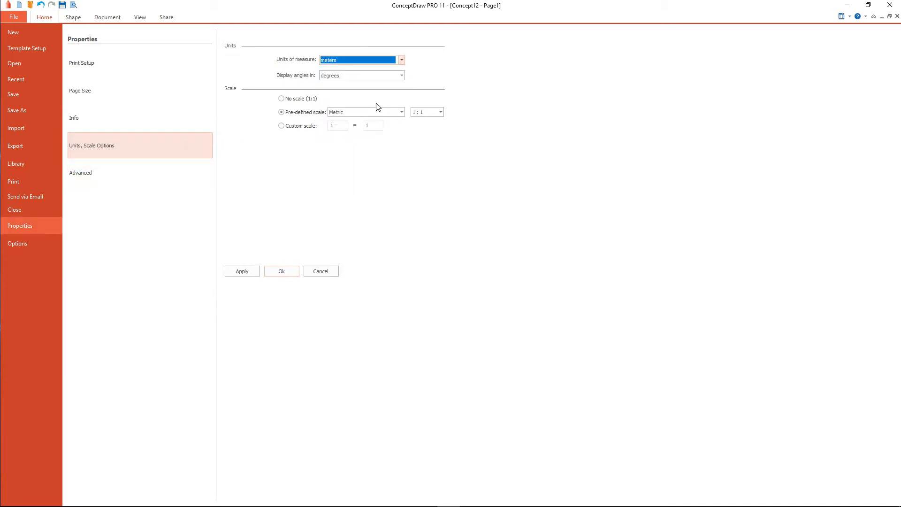
click(441, 112)
click(430, 142)
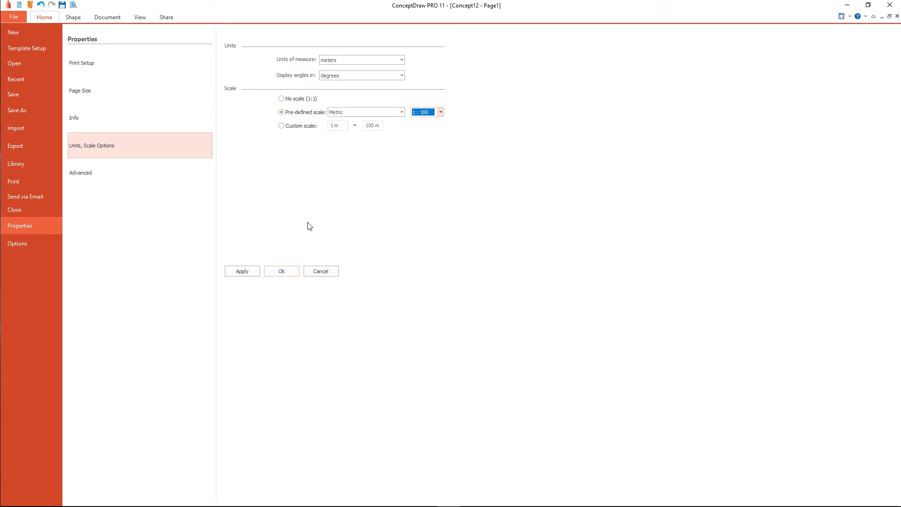
click(280, 272)
Turn off Lock Proportions, set the page width to 0.325 m, and add a second page
click(318, 52)
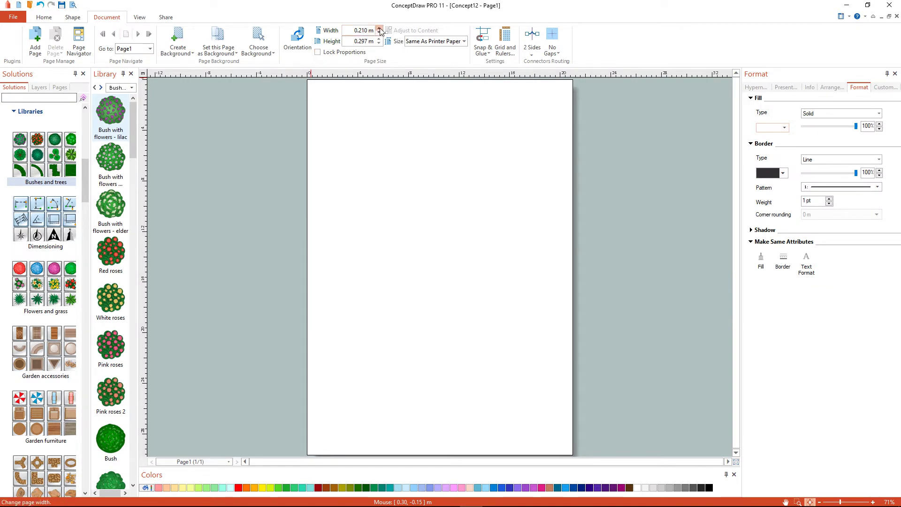
drag(379, 28, 380, 28)
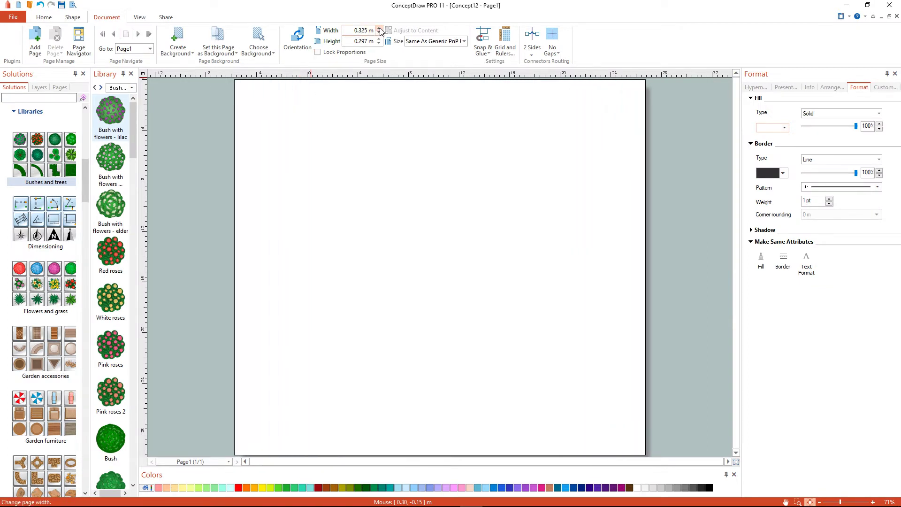
click(37, 52)
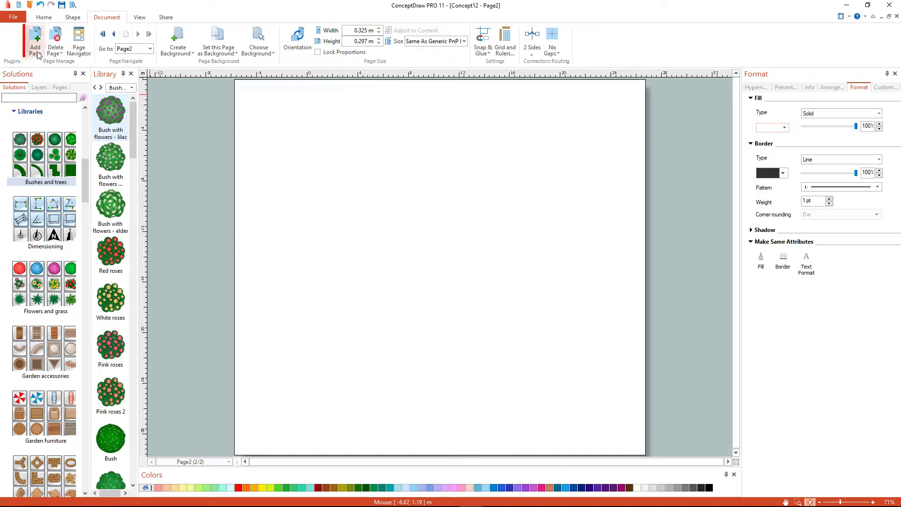
Cover the whole second page with a rectangle and fill it with the tan Fabric texture
click(53, 19)
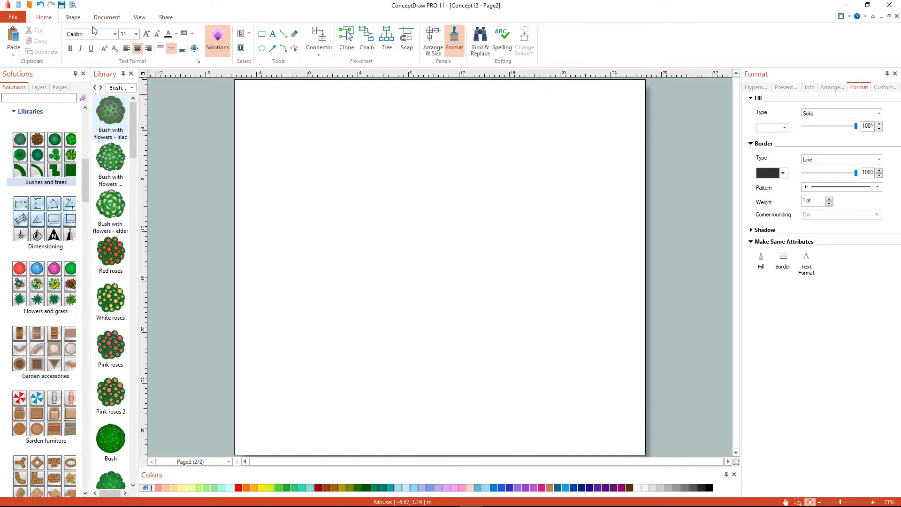
click(263, 36)
mouse_move(236, 81)
mouse_down()
mouse_move(569, 403)
mouse_move(647, 455)
mouse_up()
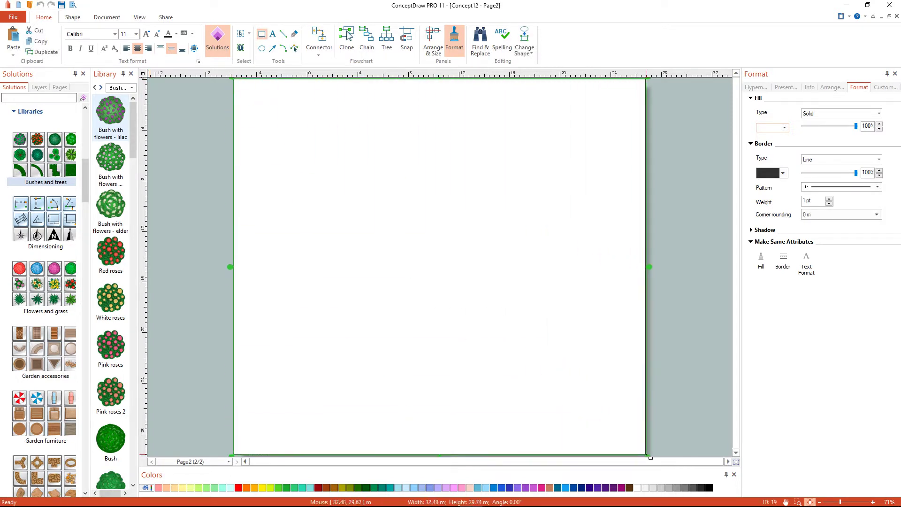
click(878, 114)
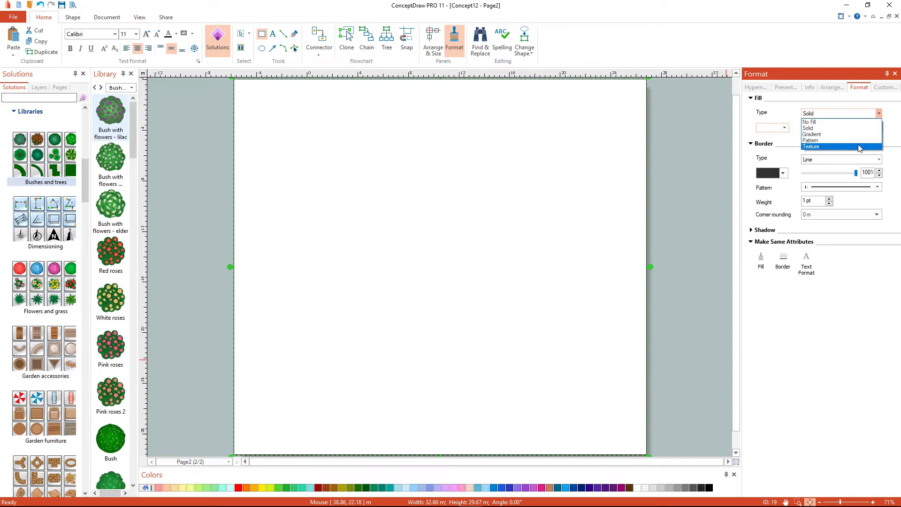
click(812, 147)
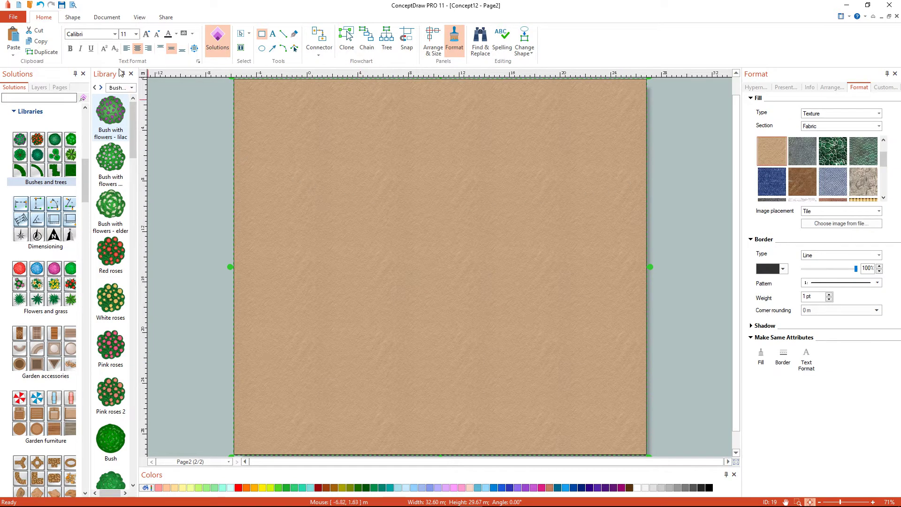
Return to Page1 and choose Page2 as its background
click(108, 18)
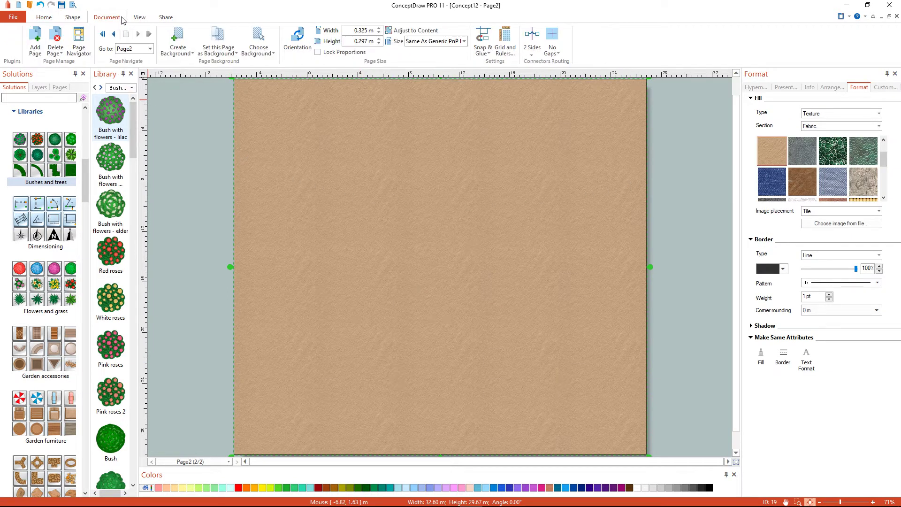
click(149, 50)
click(146, 59)
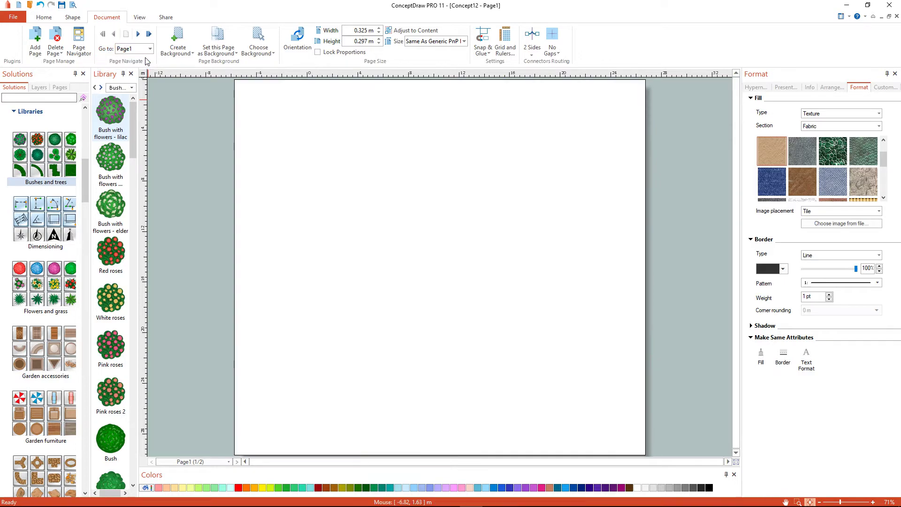
click(275, 55)
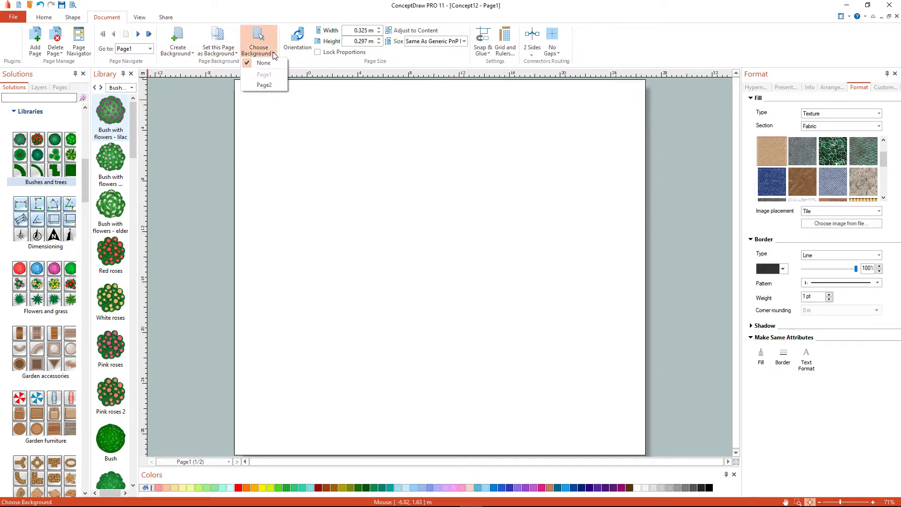
click(268, 87)
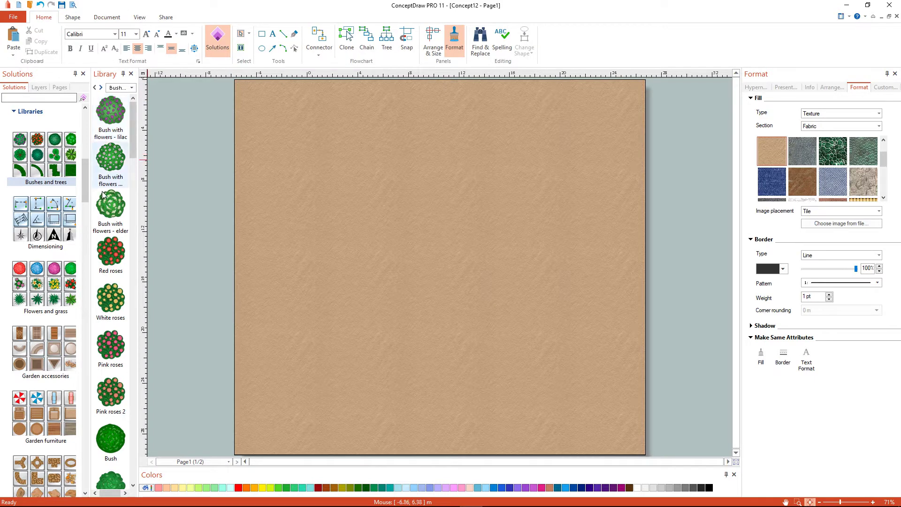
Place a tiled hip roof from the Roofs library, about 9.07 by 12.15 m, in the page's upper-left area
scroll(84, 192, down, 10)
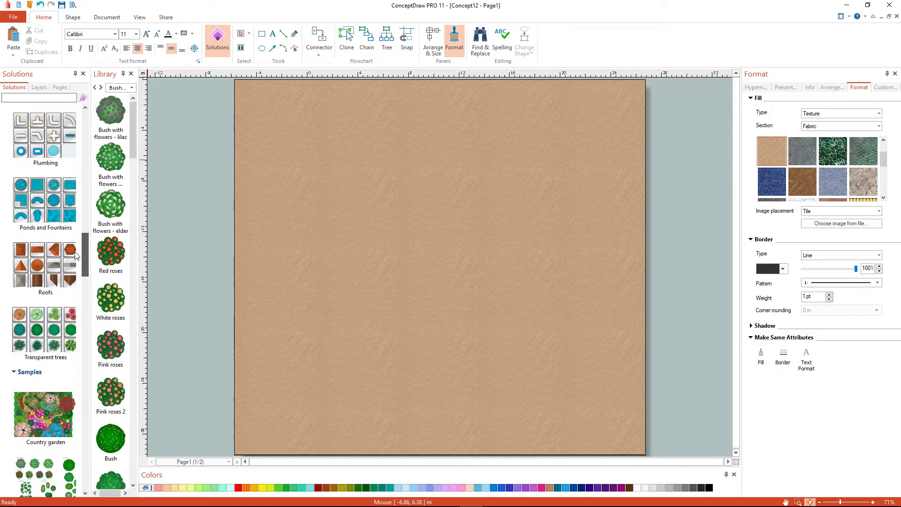
click(35, 265)
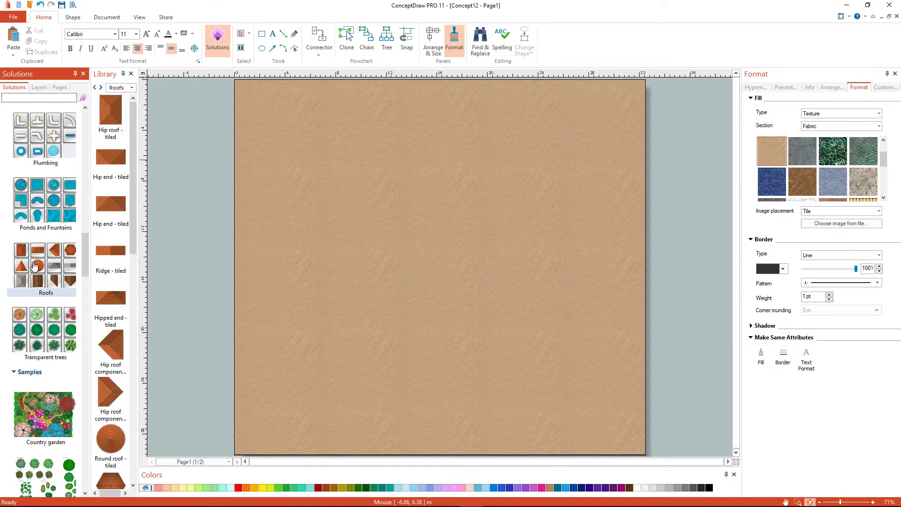
drag(111, 115, 376, 251)
drag(493, 407, 379, 256)
drag(341, 221, 342, 242)
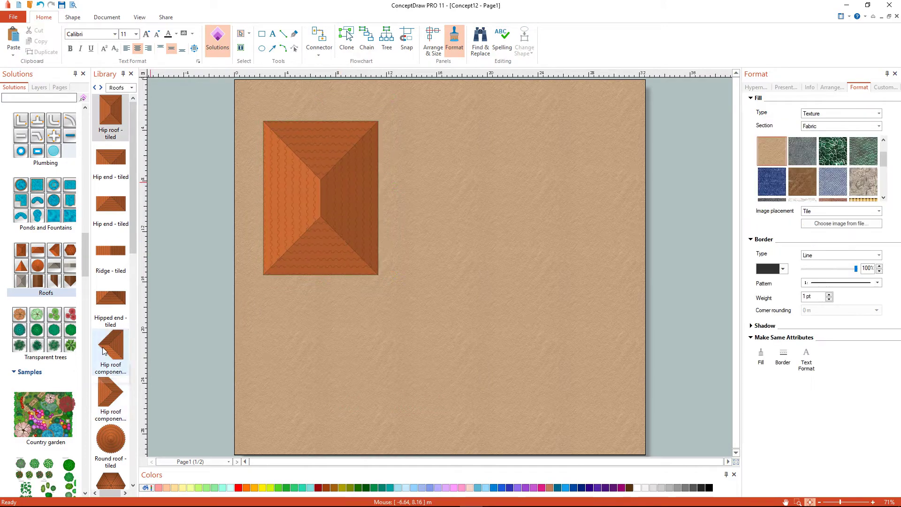
Add a hip roof component about 6.56 by 7.67 m, overlapping the right side of the main roof
drag(104, 351, 399, 200)
drag(487, 301, 397, 194)
drag(376, 151, 394, 208)
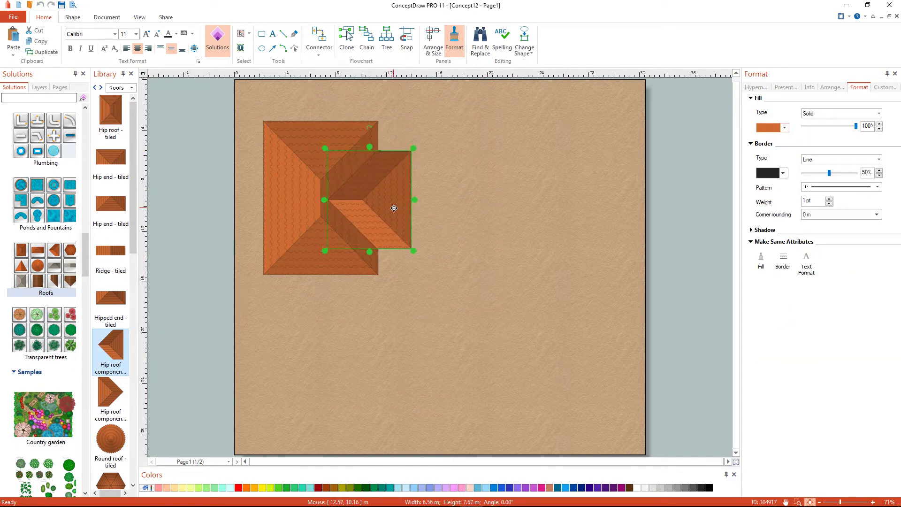
click(388, 295)
Add a tiled hipped end roof, shrink it to about half size, and attach it below the main roof
drag(112, 300, 393, 292)
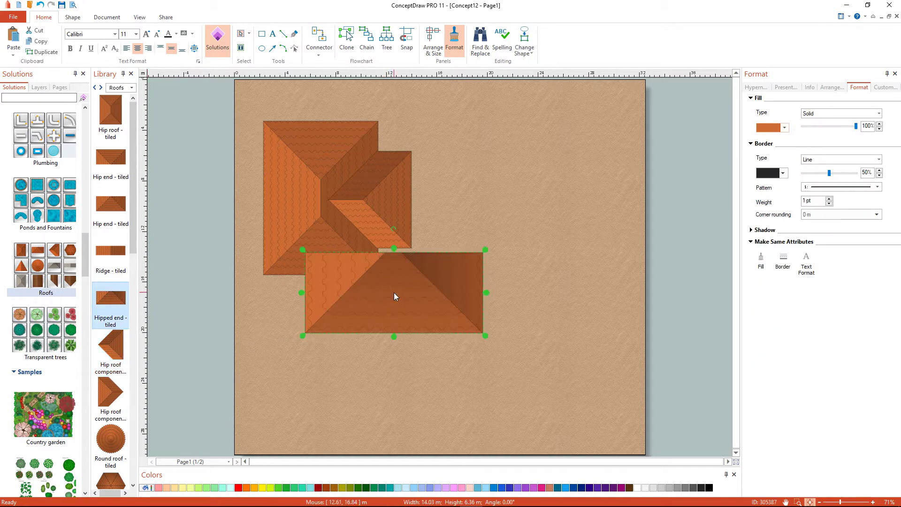
drag(302, 254, 388, 290)
drag(426, 312, 314, 300)
click(280, 342)
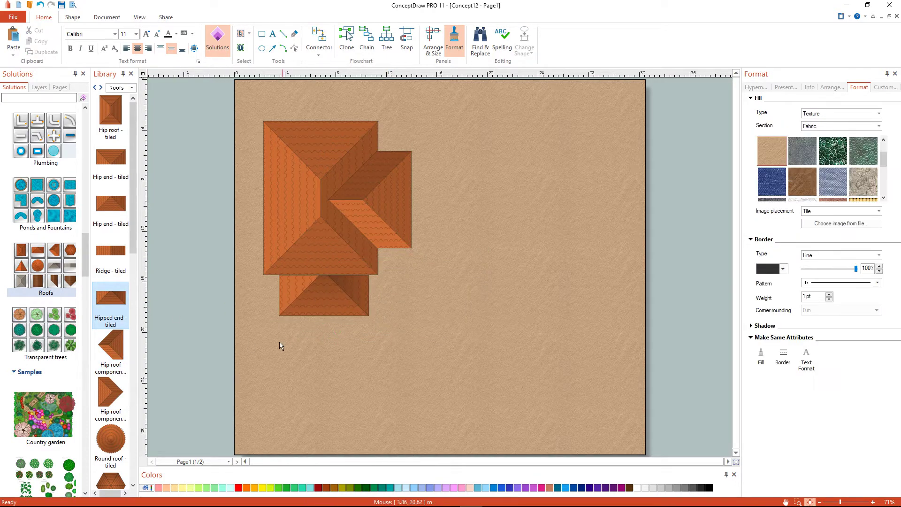
Place Stone stairs with railings from the Garden accessories library on the empty ground right of the house
scroll(54, 212, up, 14)
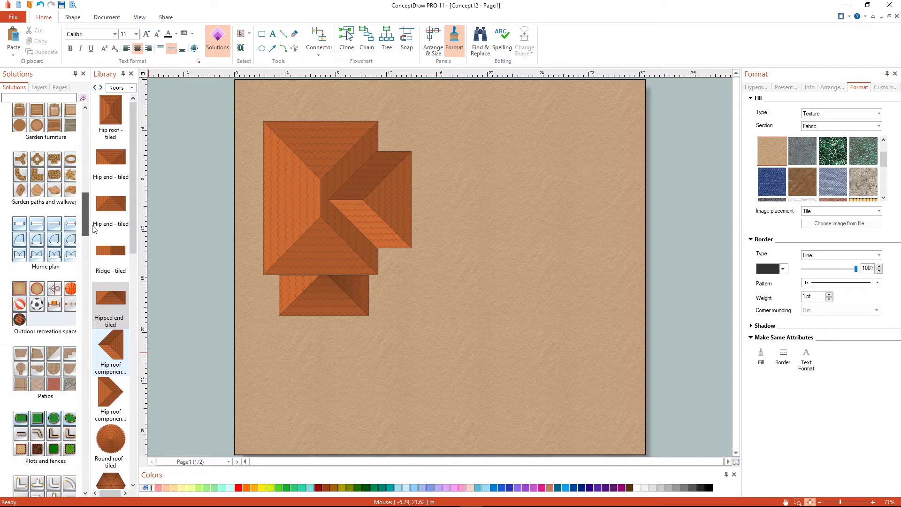
click(54, 211)
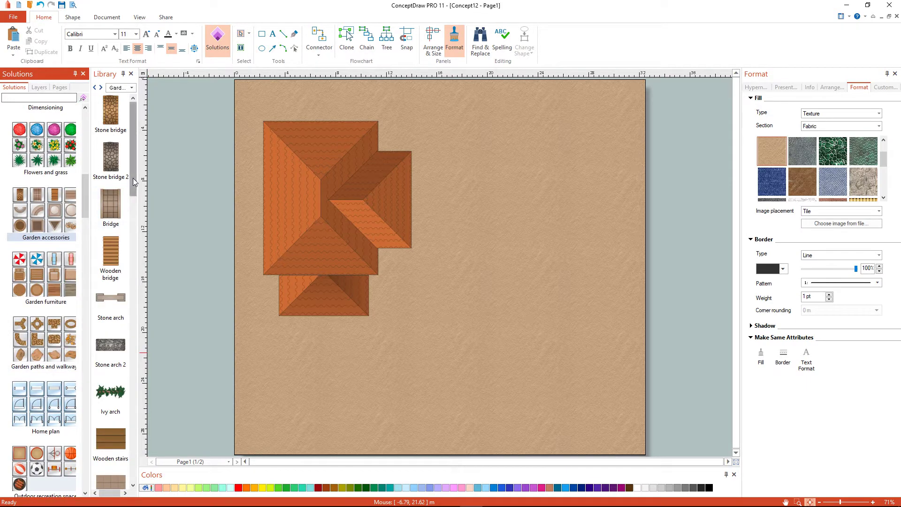
drag(133, 178, 131, 226)
drag(111, 350, 477, 315)
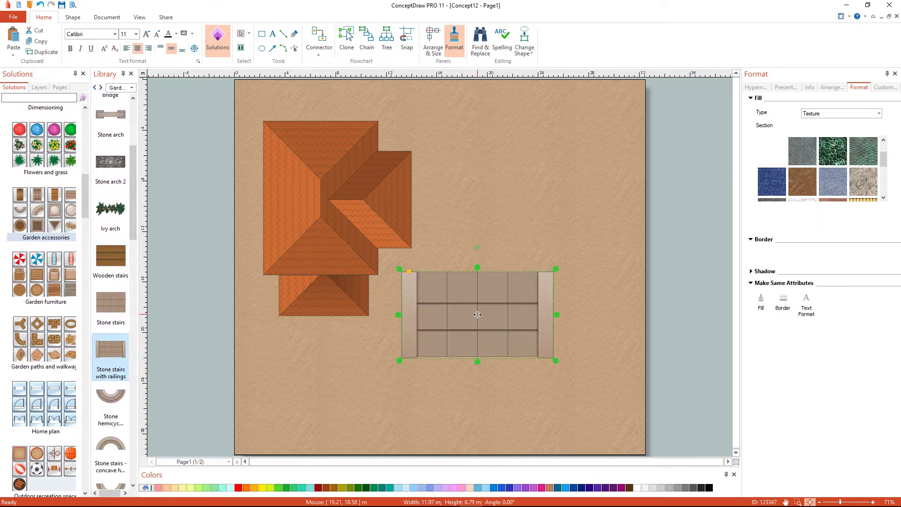
Rotate the stone stairs left 90°, shrink them to about 5.58 by 3.17 m, and set them against the right roof wing
right_click(475, 283)
mouse_move(511, 371)
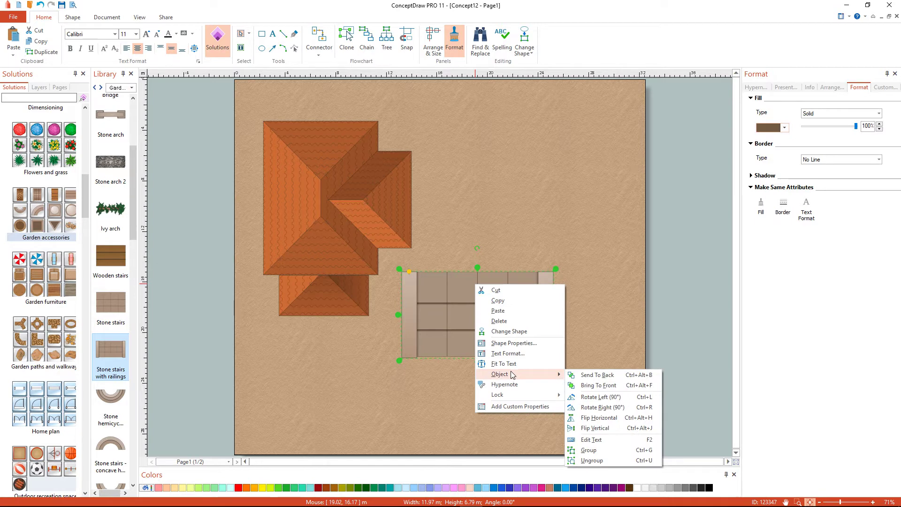
click(629, 399)
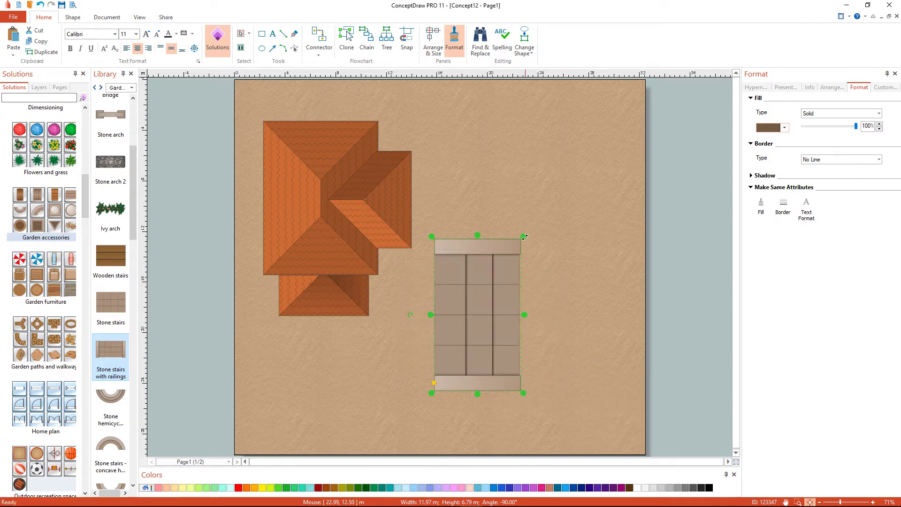
drag(525, 236, 482, 297)
drag(461, 339, 436, 202)
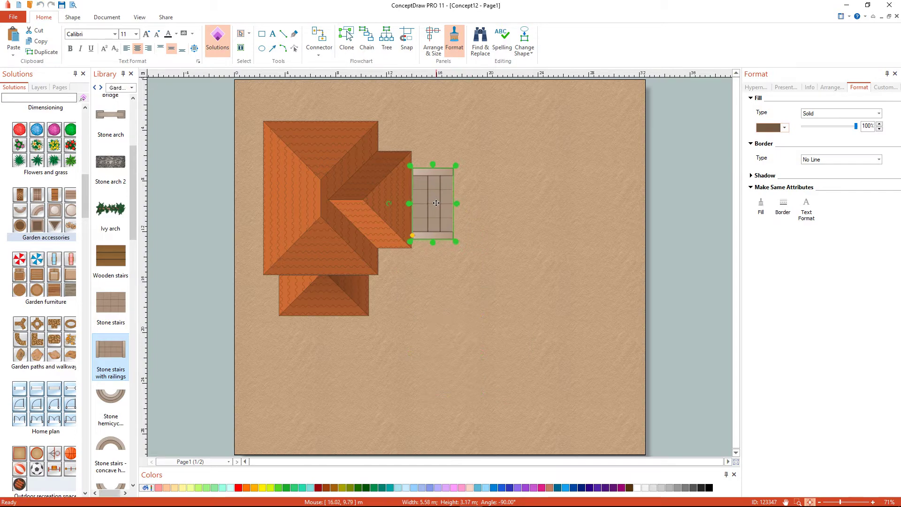
Place a square garden path stone, about 1.99 m wide, just right of the stairs
click(43, 367)
drag(135, 119, 416, 230)
drag(472, 204, 473, 203)
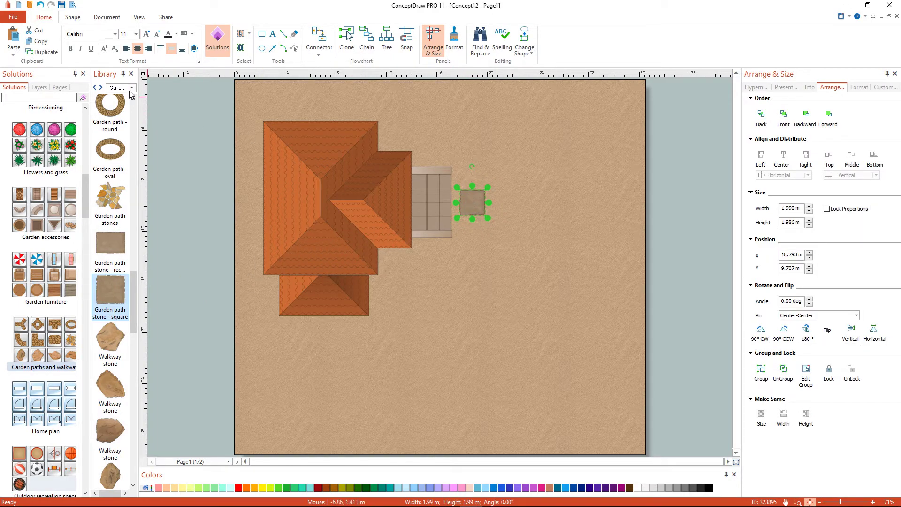
Duplicate the square path stone into a row of six running from the stairs to the page's right edge
click(56, 55)
drag(480, 204, 537, 204)
drag(537, 203, 568, 203)
drag(568, 203, 630, 204)
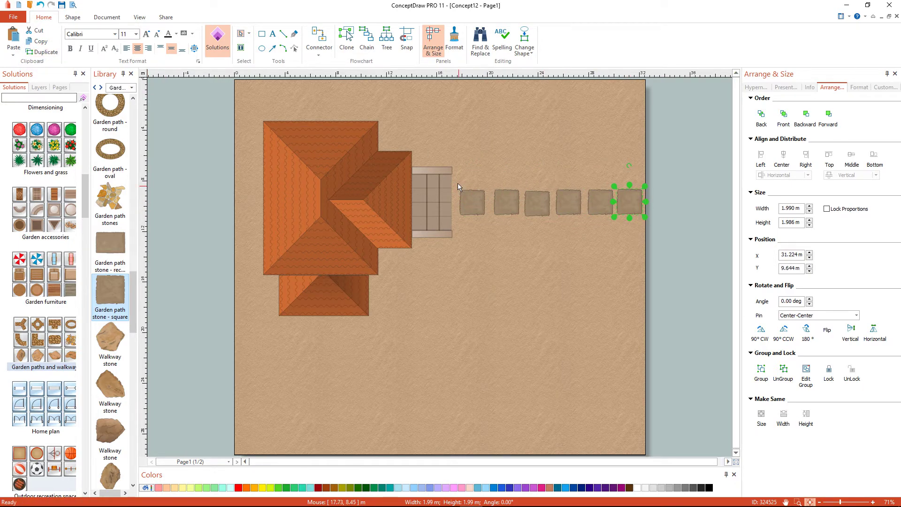
Distribute the six path stones horizontally by their centers and align them by their middles
drag(457, 183, 635, 222)
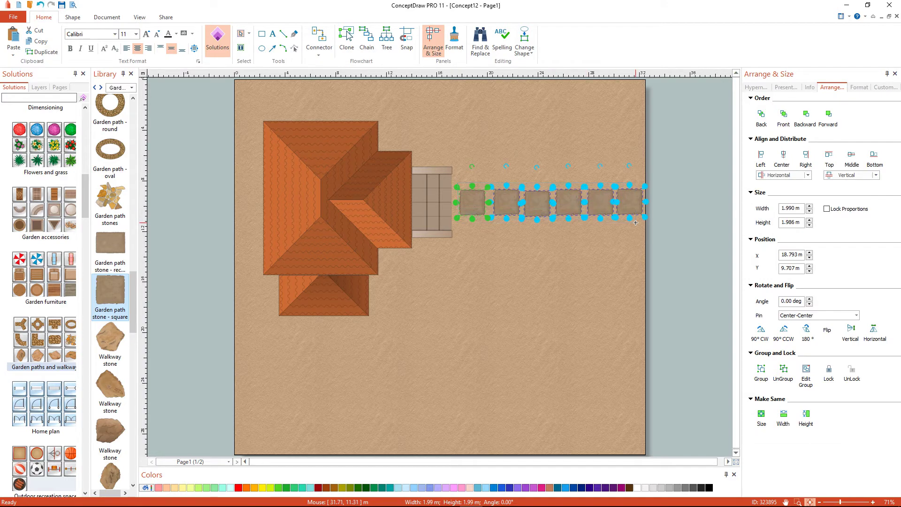
click(806, 176)
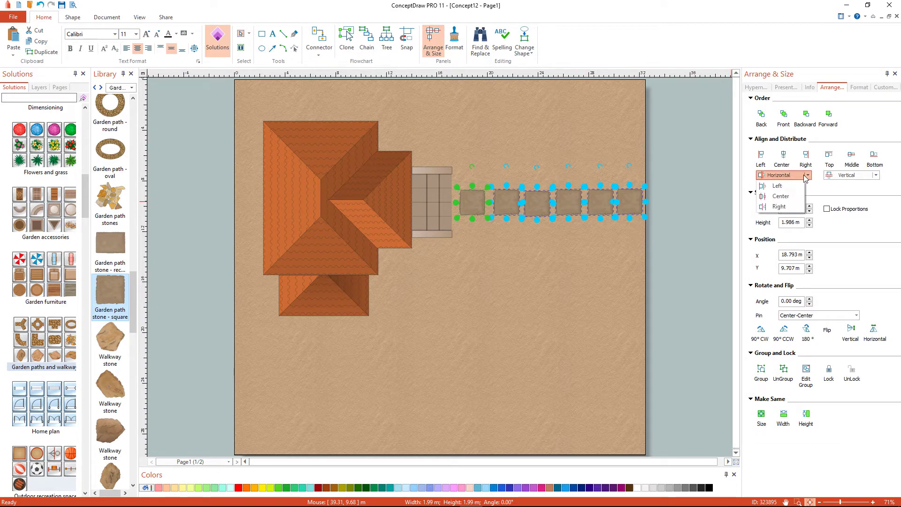
click(794, 196)
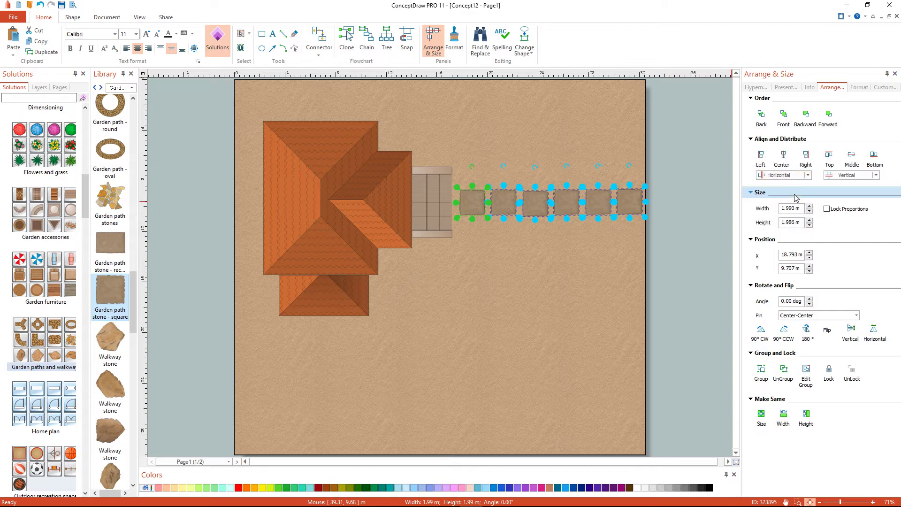
click(850, 158)
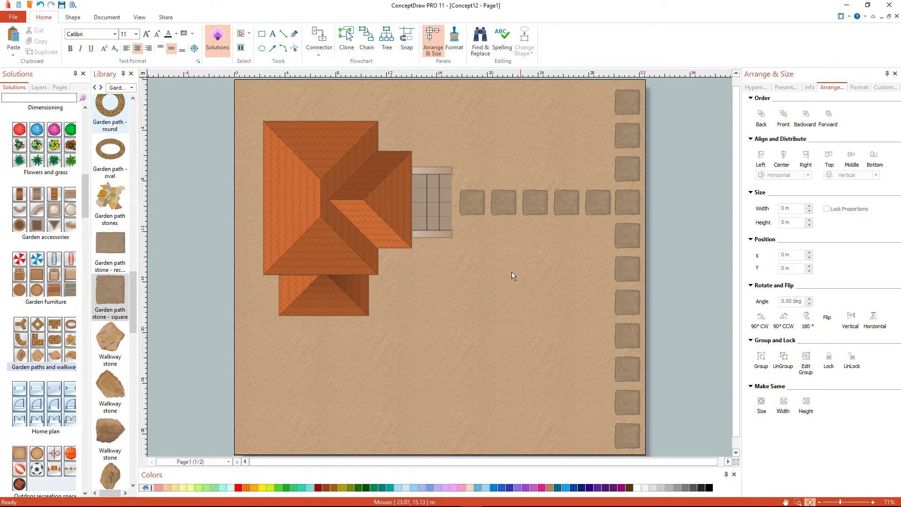
Place a rectangular plot without fence and resize it to about 27.59 by 7.39 m across the page's upper part, above the path stones
scroll(37, 253, down, 10)
click(36, 255)
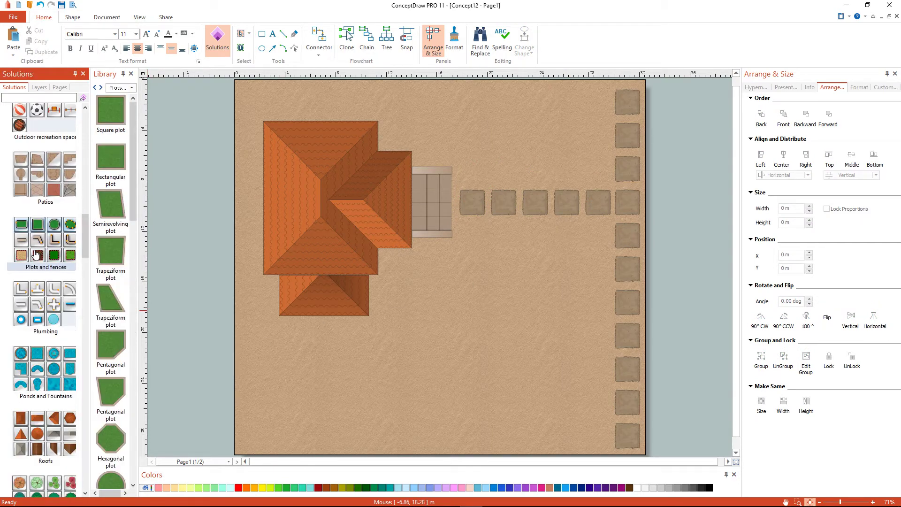
drag(132, 195, 411, 244)
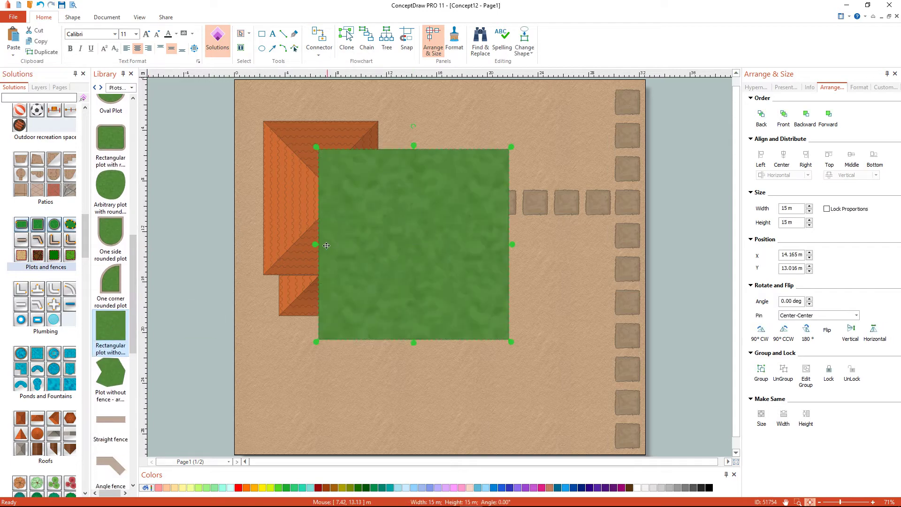
drag(313, 244, 262, 244)
drag(511, 244, 613, 240)
drag(434, 341, 433, 287)
drag(454, 245, 452, 182)
drag(436, 226, 446, 182)
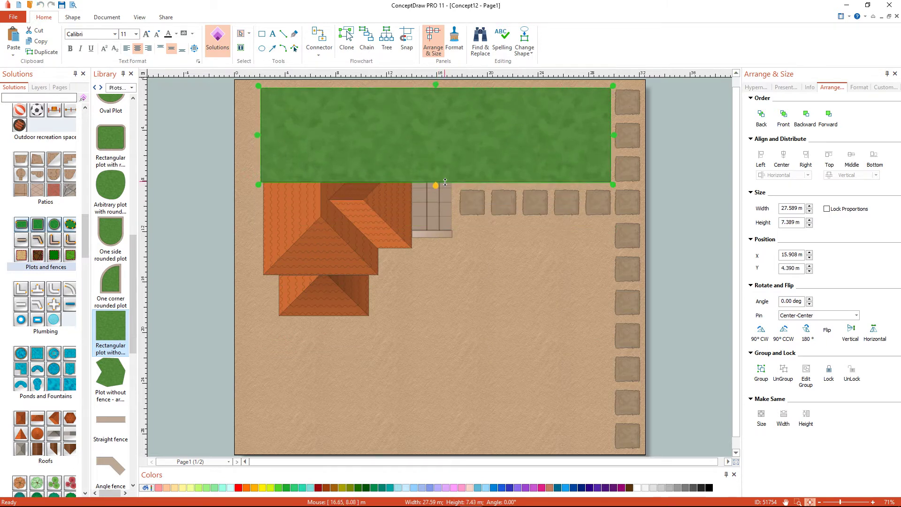
Send the rectangular grass plot to the back, behind the roofs and stairs
right_click(455, 145)
mouse_move(514, 236)
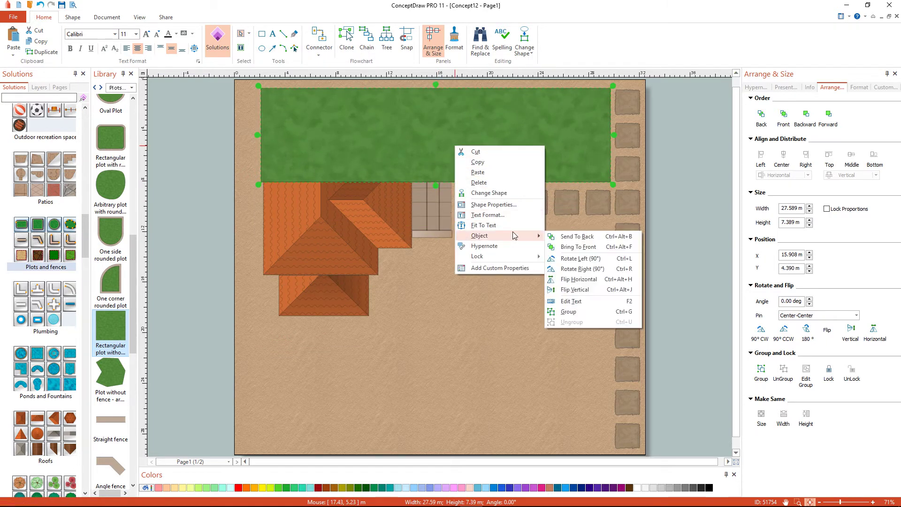
click(575, 236)
Add two arbitrary-shaped plots without fence and reshape them to fill the lower garden, leaving a bent path strip from the stairs to the bottom edge
drag(110, 374, 197, 386)
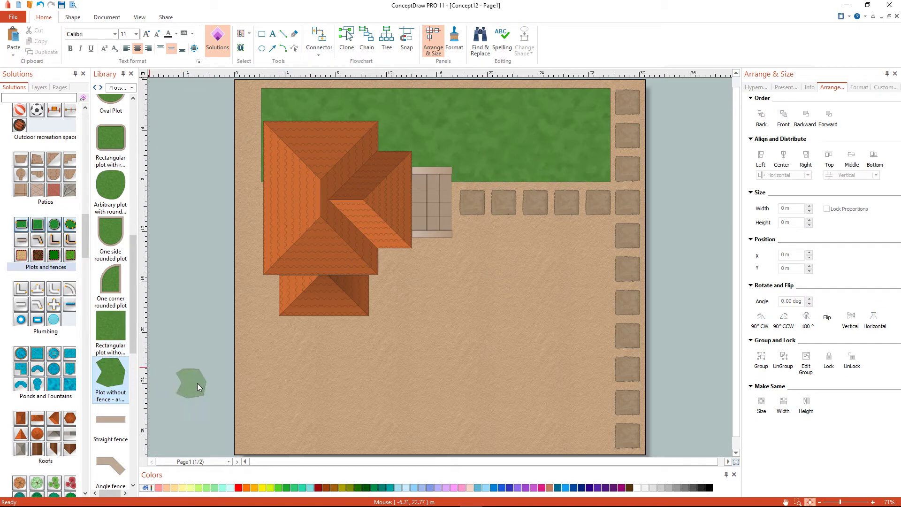
drag(424, 365, 474, 356)
drag(526, 277, 610, 222)
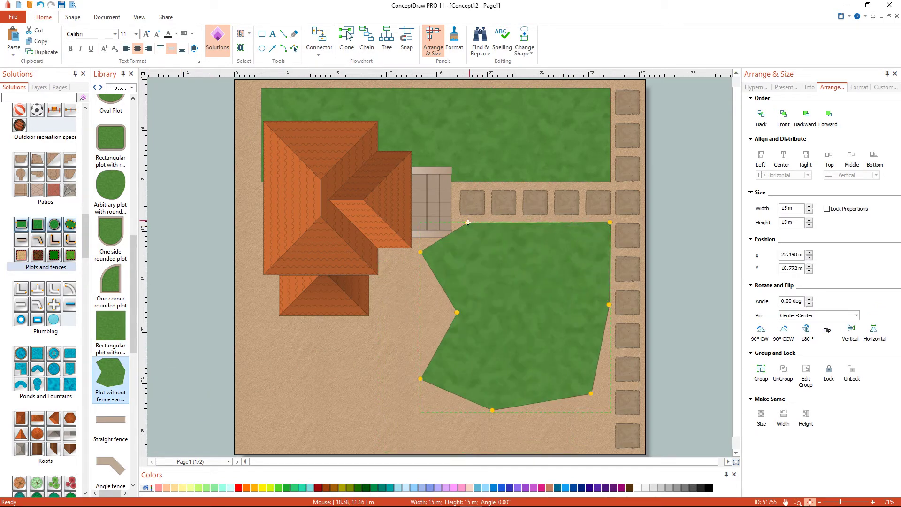
drag(590, 393, 610, 446)
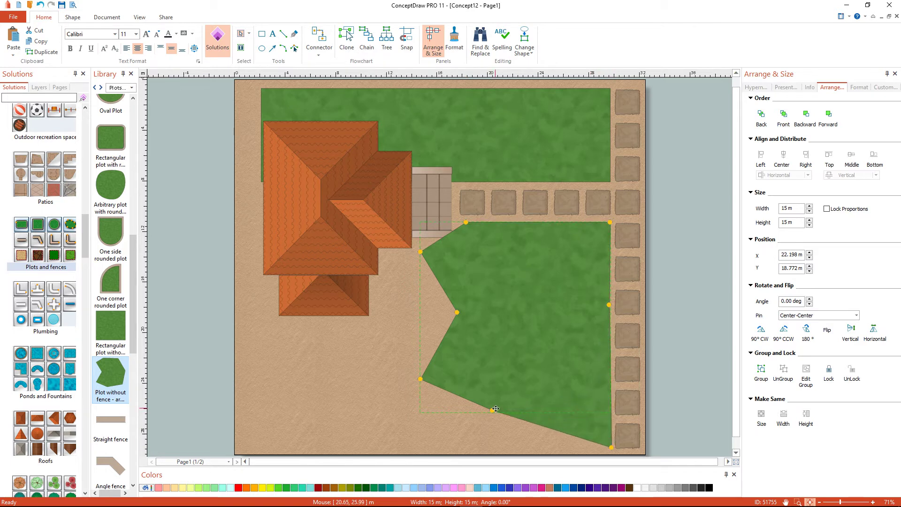
drag(496, 409, 385, 448)
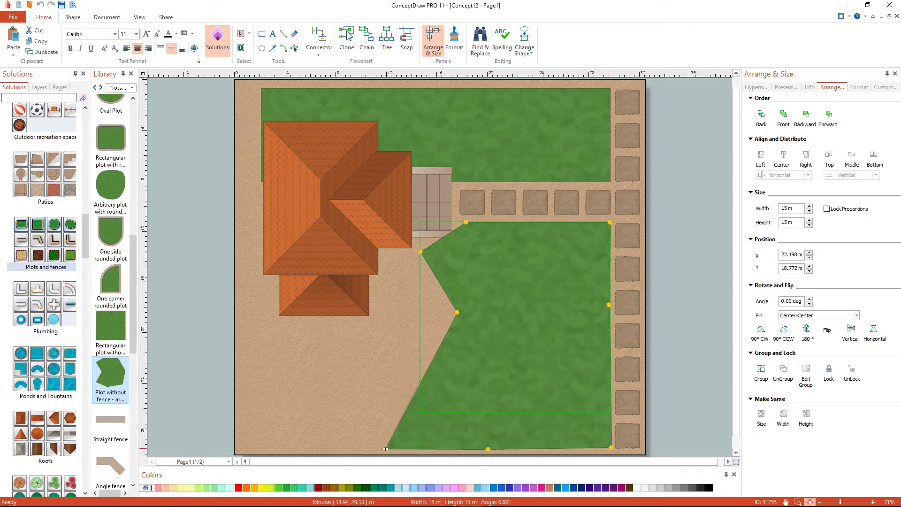
drag(422, 252, 456, 252)
drag(111, 373, 331, 370)
click(437, 313)
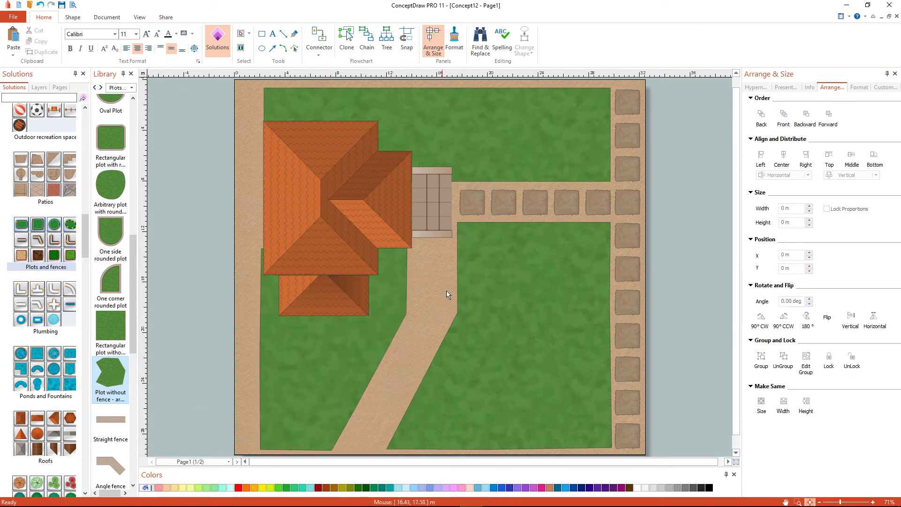
Duplicate the square path stone into six stones along the bent path, rotating the lower four to follow its slope
click(480, 205)
click(46, 51)
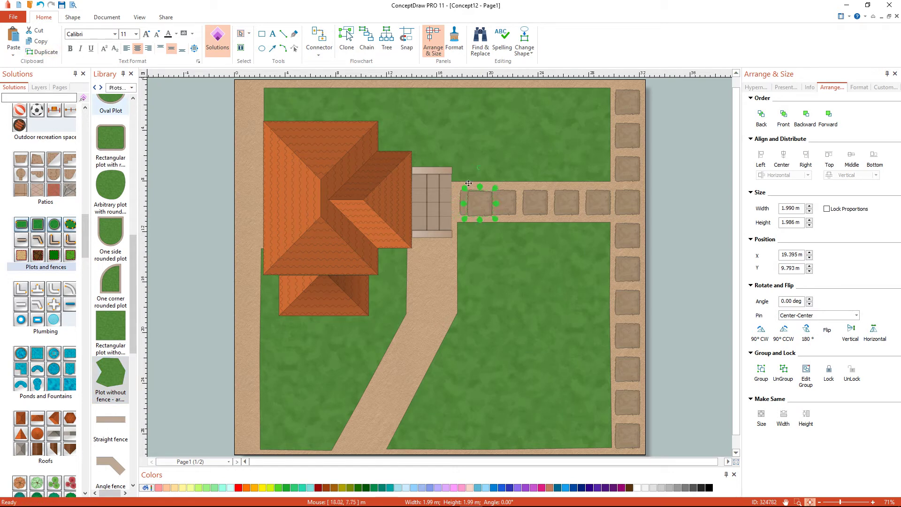
drag(477, 205, 422, 335)
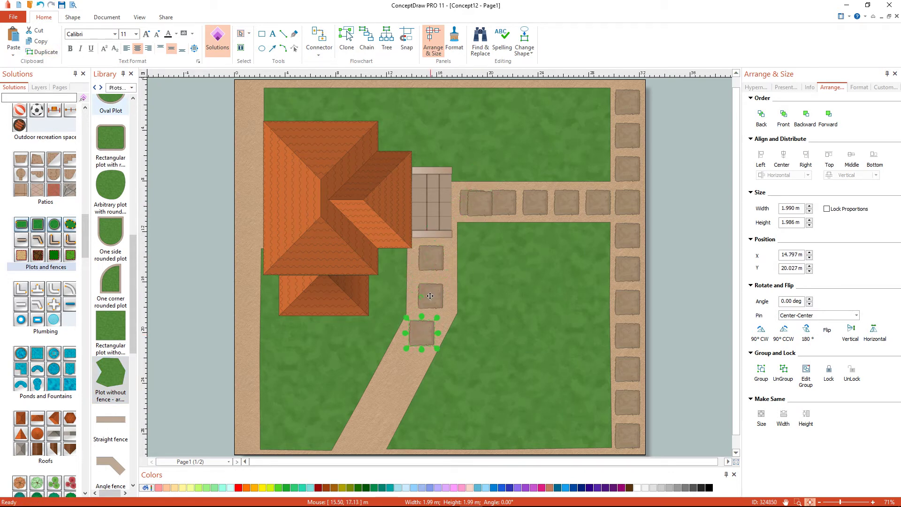
drag(426, 301, 401, 366)
drag(401, 332, 420, 336)
drag(427, 263, 385, 408)
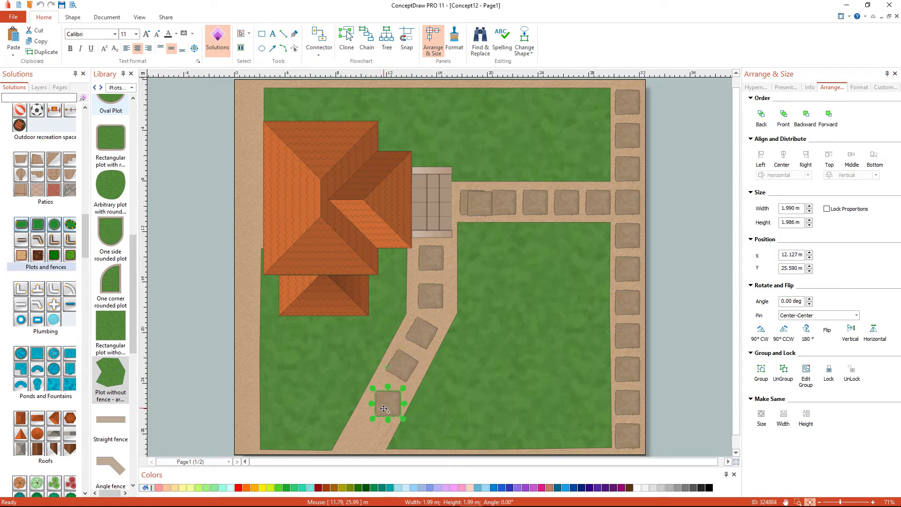
drag(389, 369, 404, 373)
drag(388, 402, 383, 399)
drag(393, 397, 389, 395)
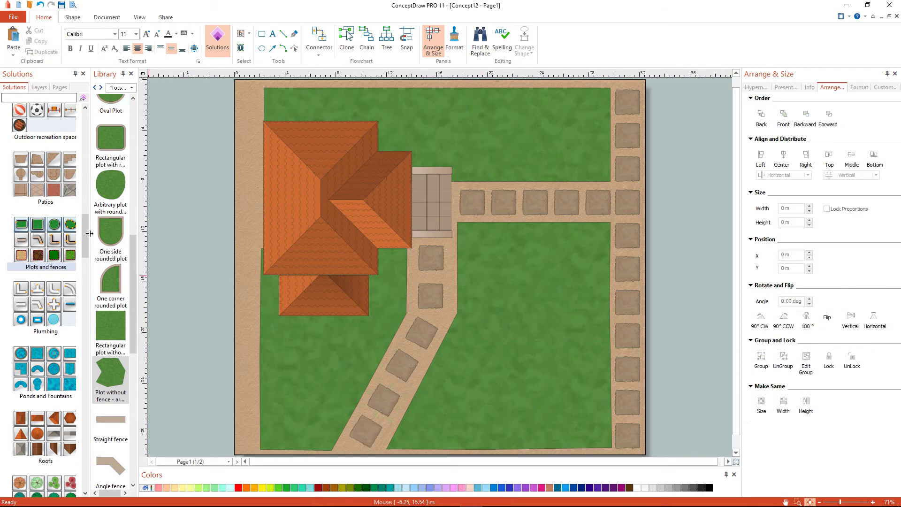
Place a large hibiscus bush with flowers from the Bushes and trees library just below the small roof
scroll(46, 232, up, 9)
click(46, 232)
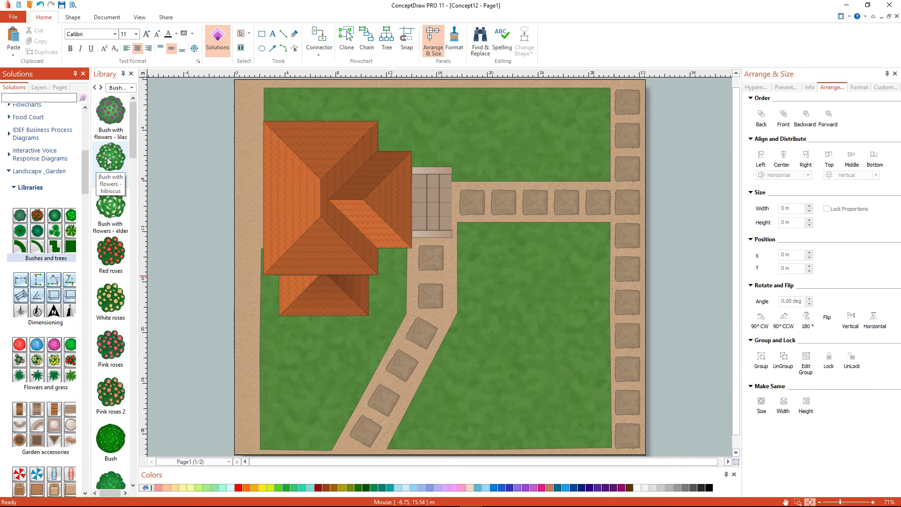
drag(110, 161, 312, 342)
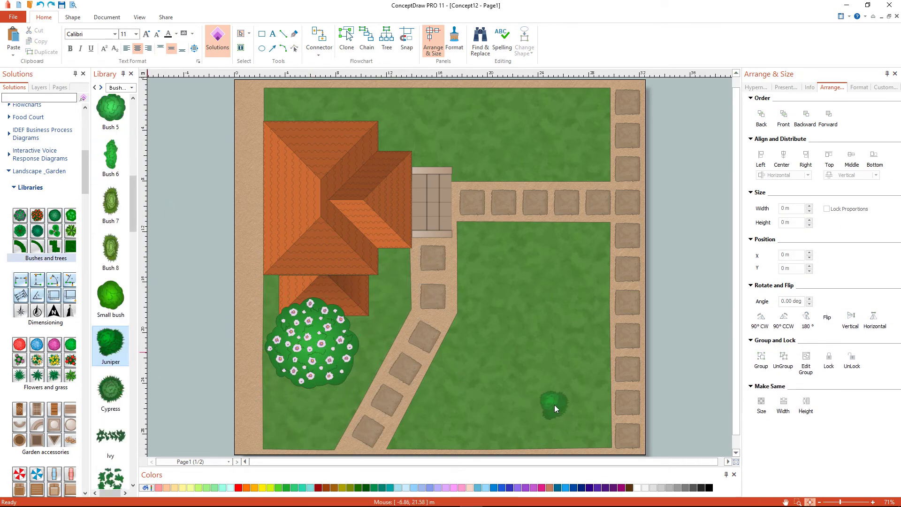
Place a round green bush, a cypress about 6.28 by 6.47 m and a smaller cypress as a cluster in the lower-right lawn
drag(554, 405, 554, 404)
drag(111, 389, 505, 400)
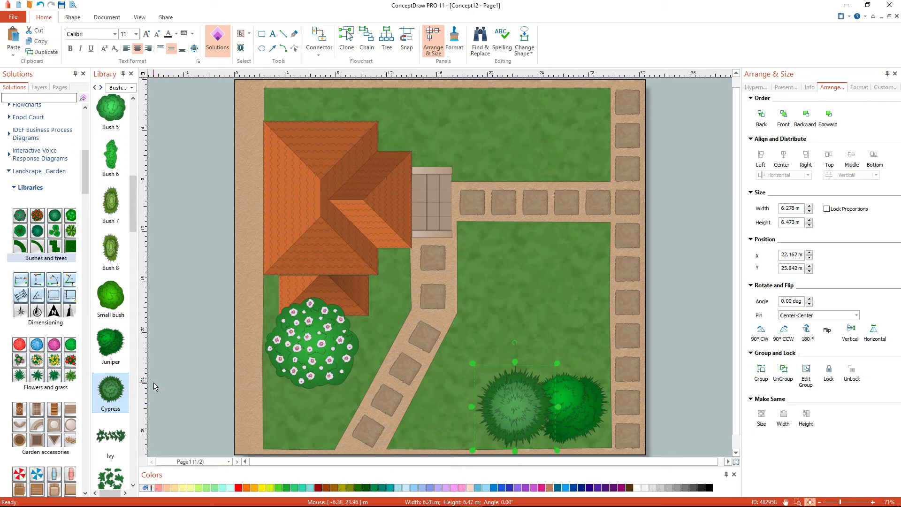
drag(117, 390, 543, 347)
drag(511, 315, 535, 338)
drag(554, 359, 544, 368)
Plant yellow flowers and leafy plants along both paths, and place a light-blue ball in each lawn near the right stone column
drag(134, 328, 141, 345)
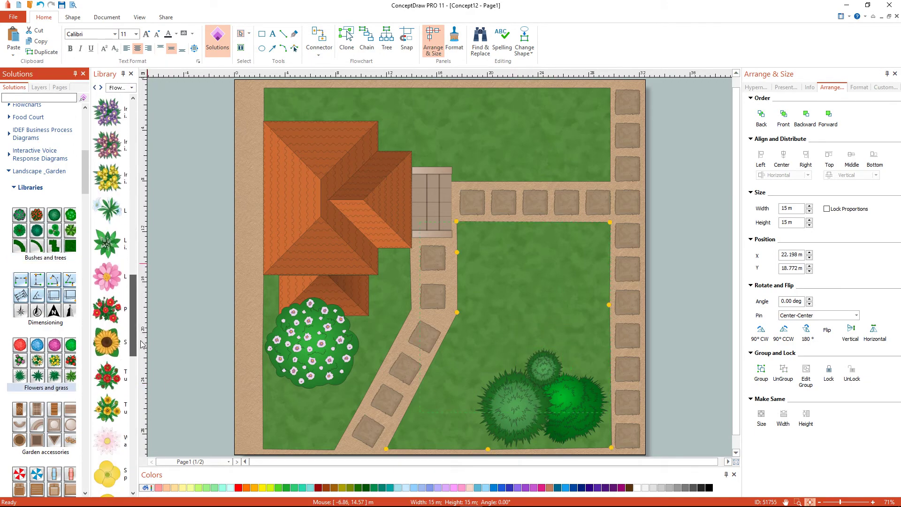
drag(108, 406, 428, 400)
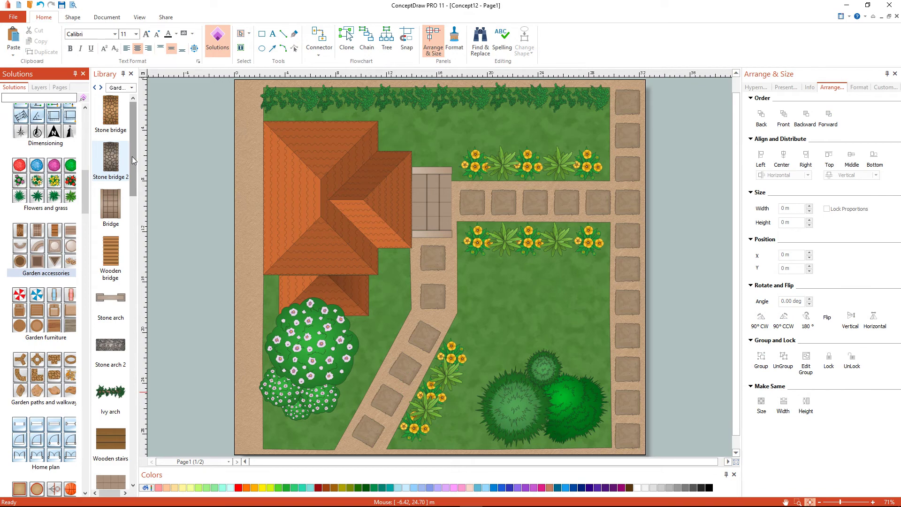
drag(132, 157, 608, 268)
drag(125, 315, 607, 126)
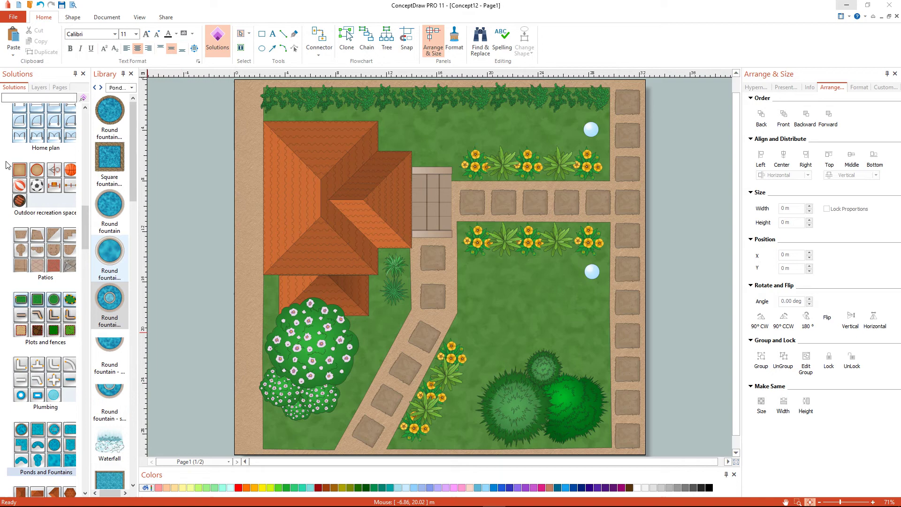
Rename Layer 1 as House
click(39, 87)
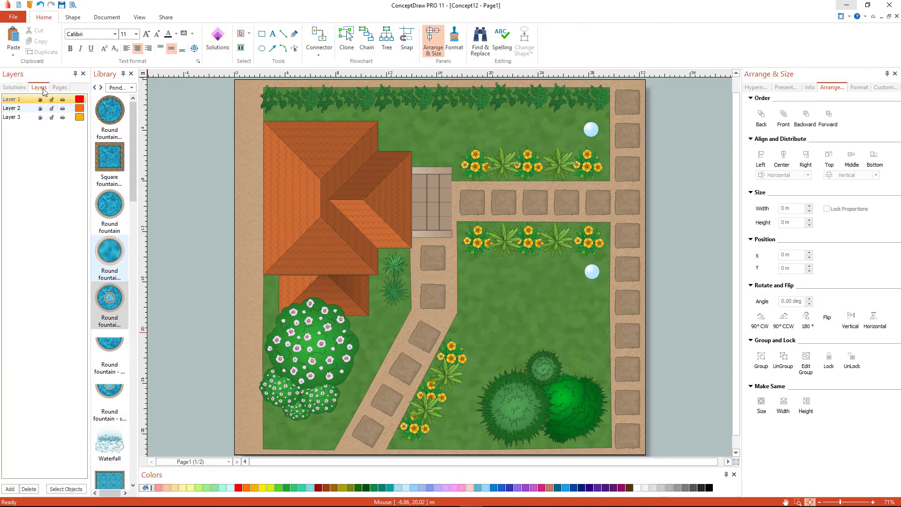
double_click(13, 99)
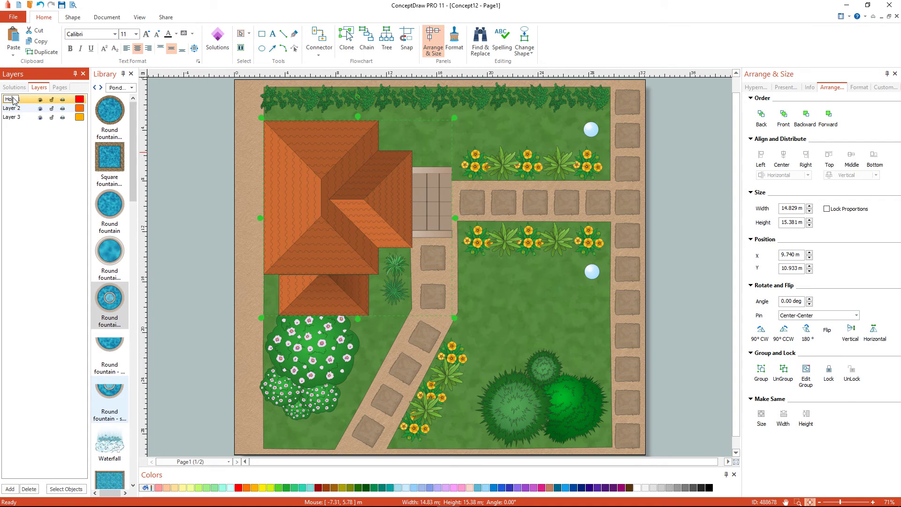
text(Hous)
text(e)
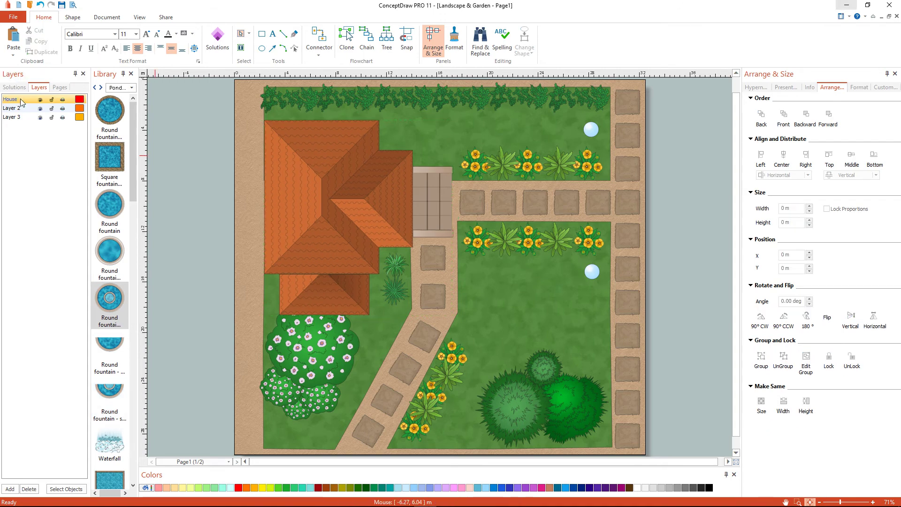
Select the three house roofs and the stone stairs and assign them to the House layer
click(328, 180)
shift+click(389, 184)
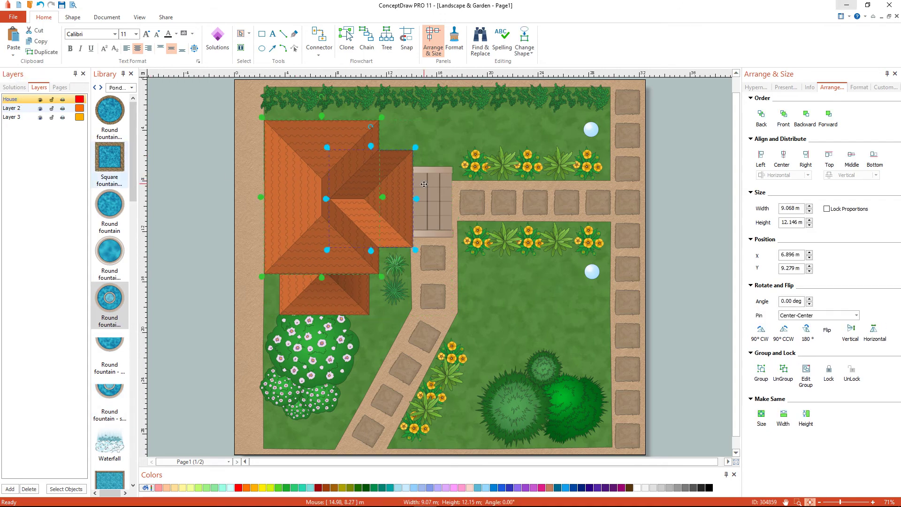
shift+click(429, 200)
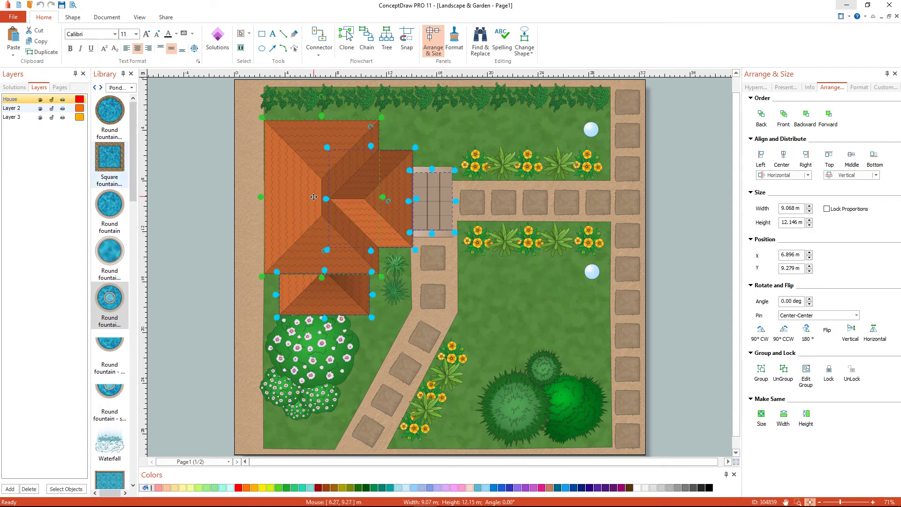
drag(321, 212, 12, 100)
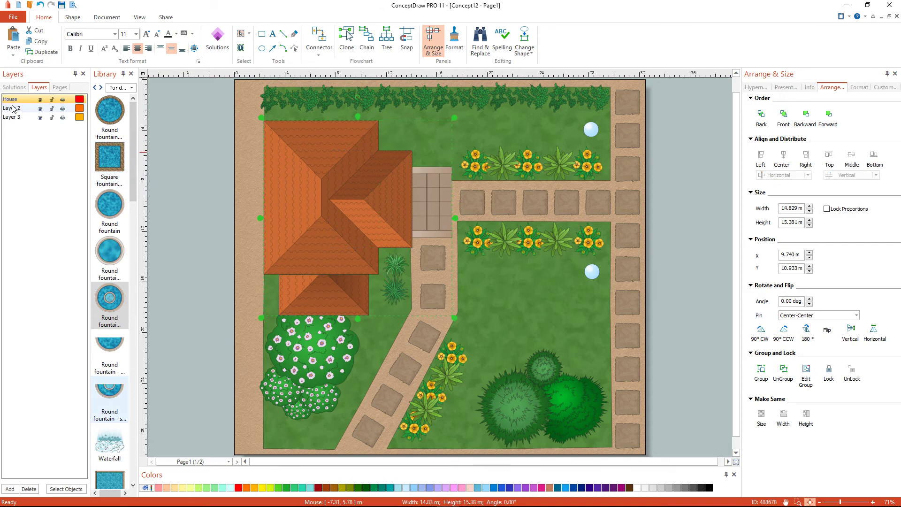
Rename Layer 2 as Tree
double_click(13, 109)
text(Tr)
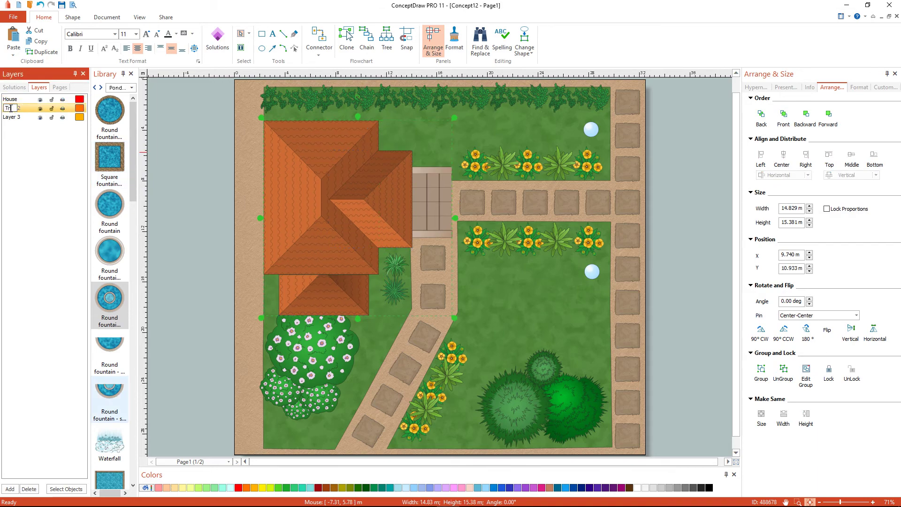
text(ee)
key(Return)
Select the flowering bushes below the house and the bush and cypress cluster, and assign them to the Tree layer
click(292, 413)
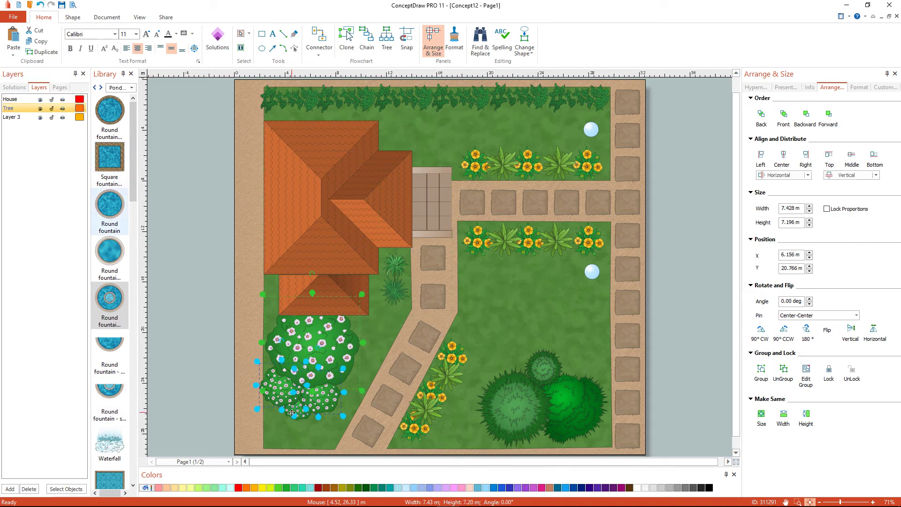
shift+click(569, 401)
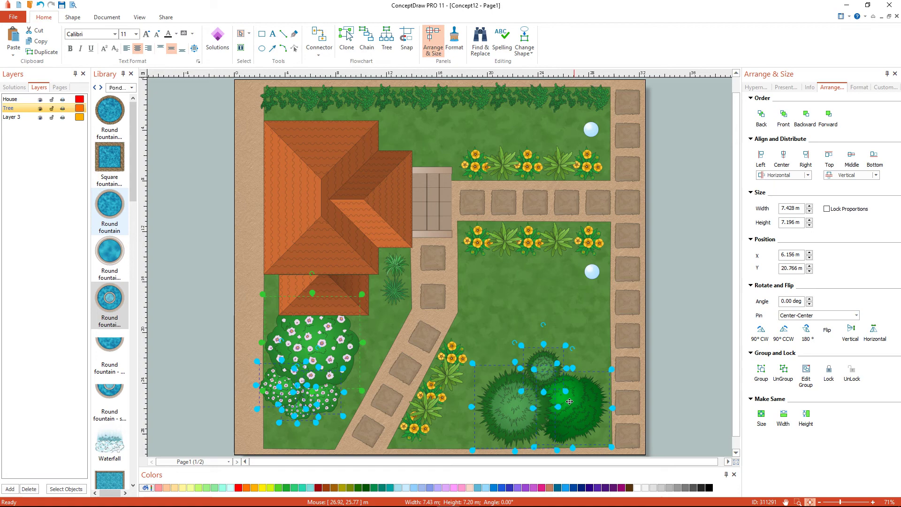
drag(290, 351, 9, 110)
drag(8, 108, 8, 109)
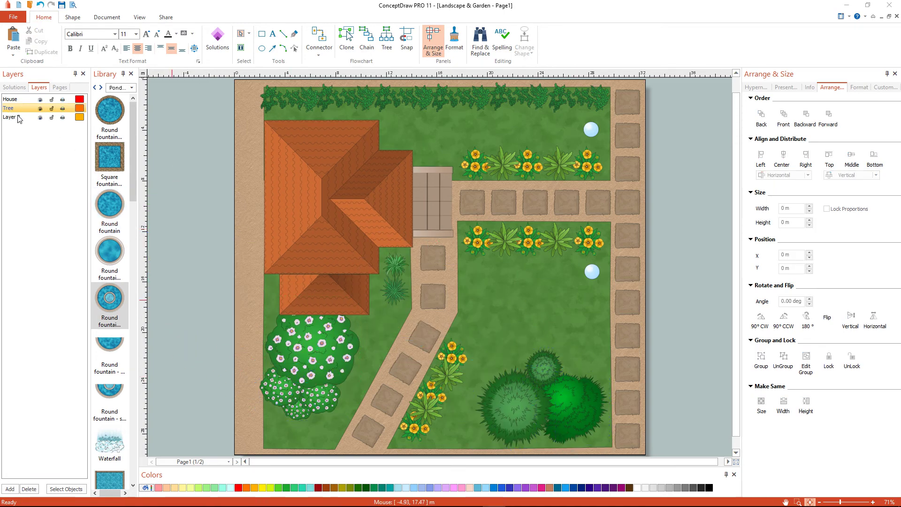
Rename Layer 3 as Landscape and assign the three grass plots to it
double_click(17, 117)
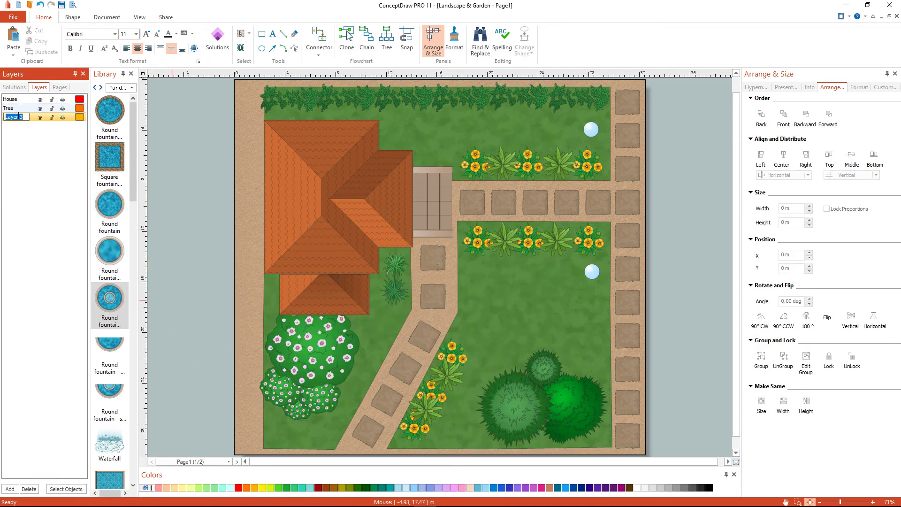
text(Landscape)
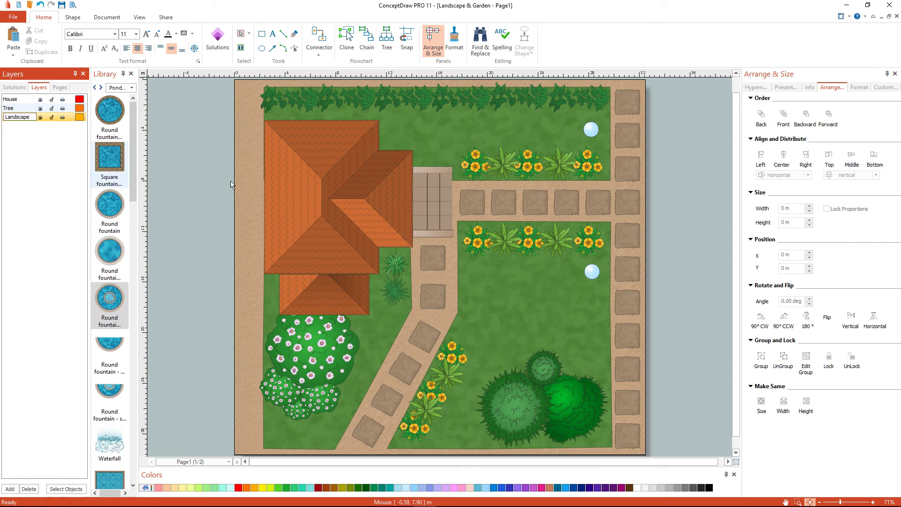
click(446, 147)
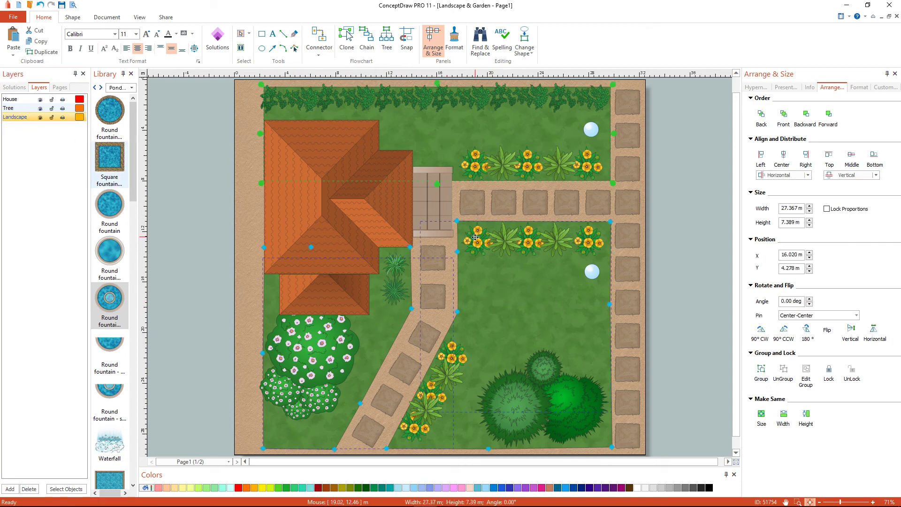
drag(382, 117, 10, 117)
Check the objects on the Landscape, Tree and House layers by toggling each layer's visibility in turn
click(41, 117)
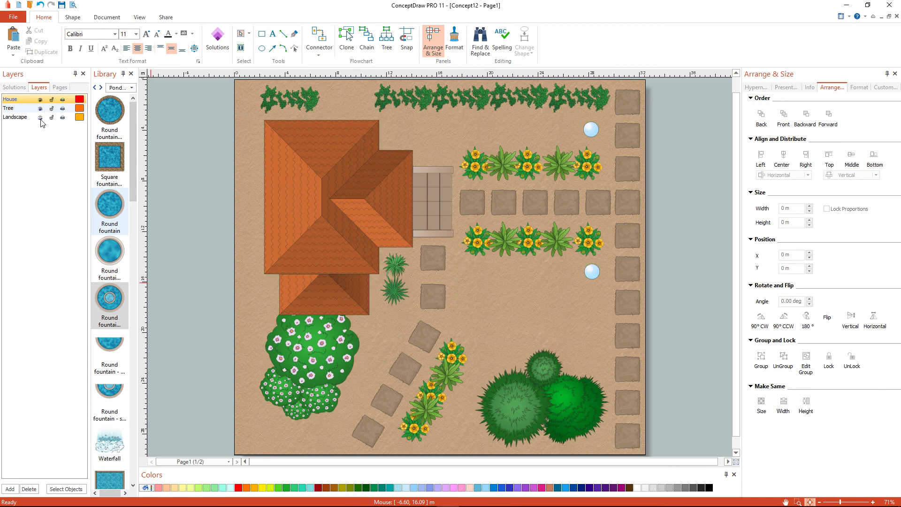
click(41, 119)
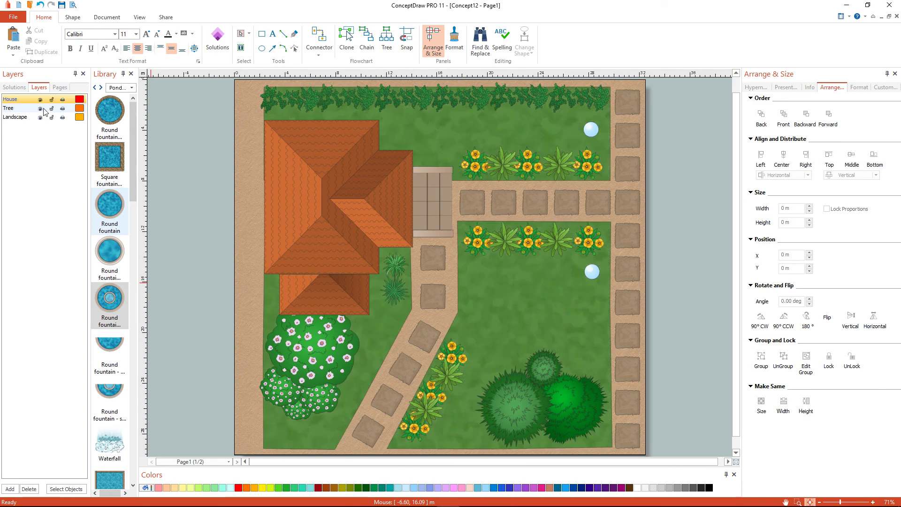
click(42, 109)
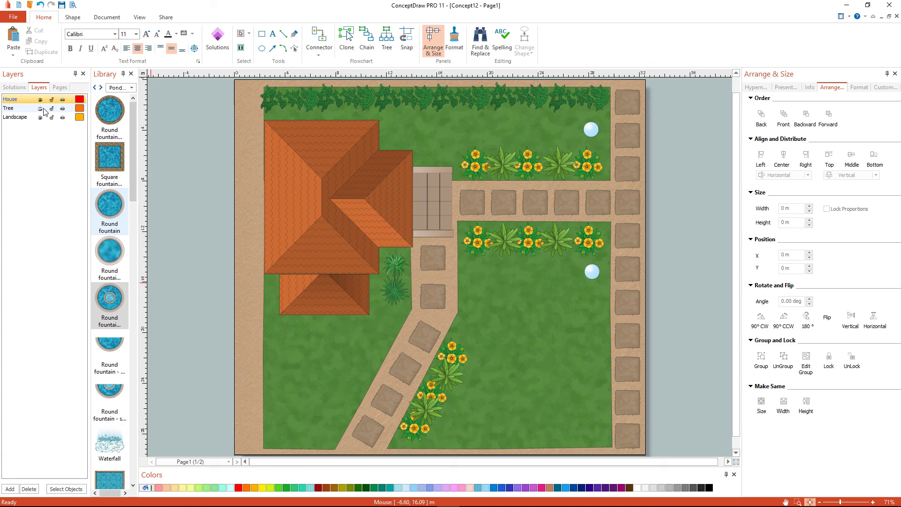
click(42, 109)
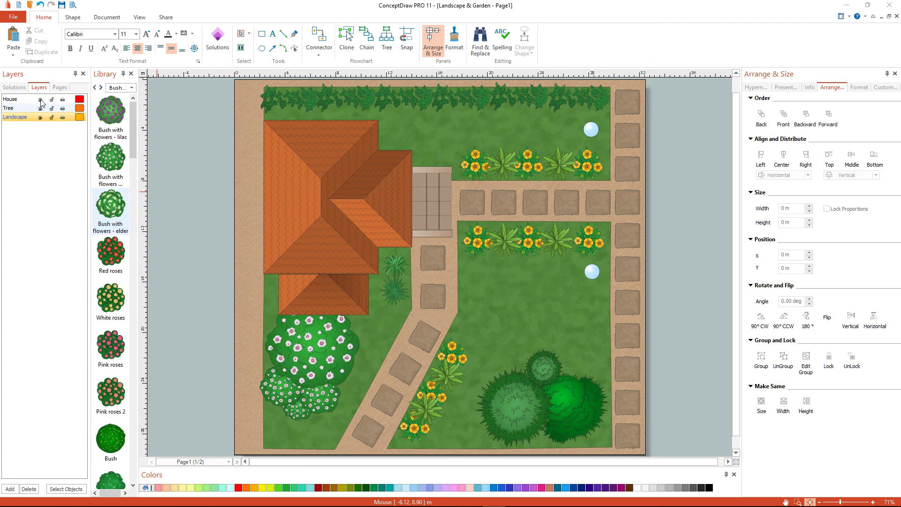
click(40, 100)
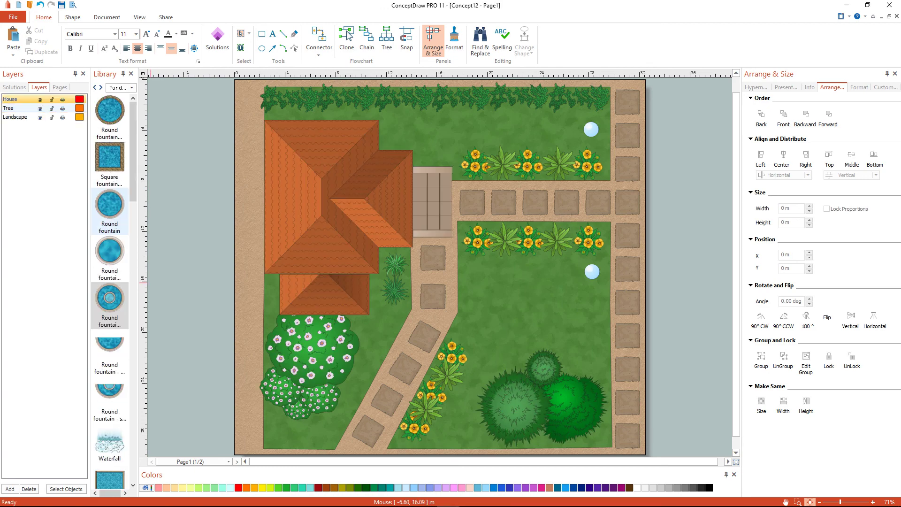